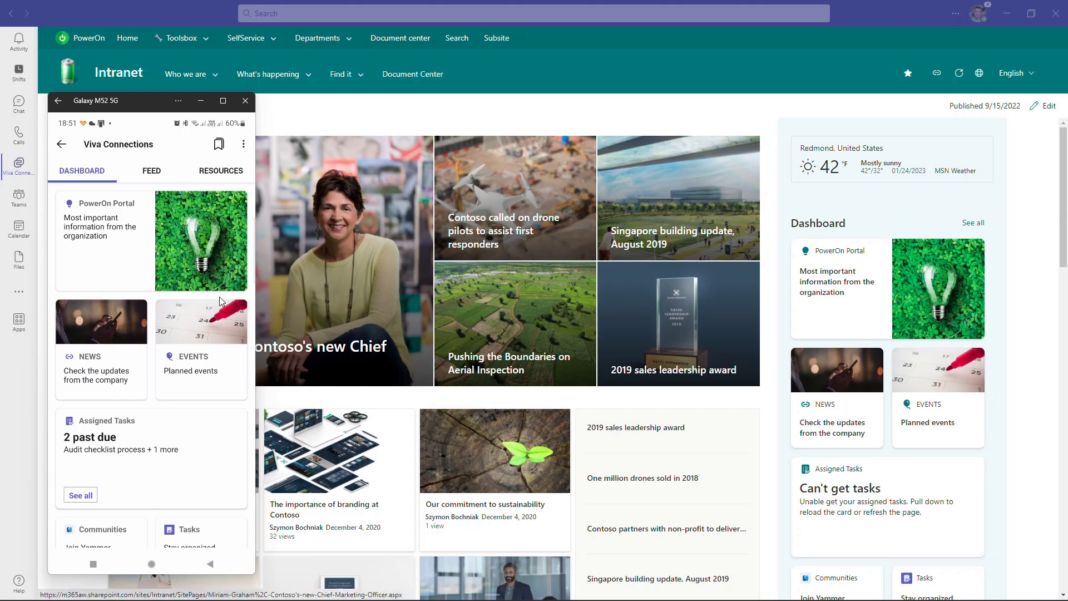
- Examine the cards on the mobile Viva Connections dashboard, from the PowerOn Portal card to the Web link card
scroll(219, 297, down, 3)
scroll(220, 300, down, 5)
scroll(214, 299, up, 7)
scroll(215, 299, down, 8)
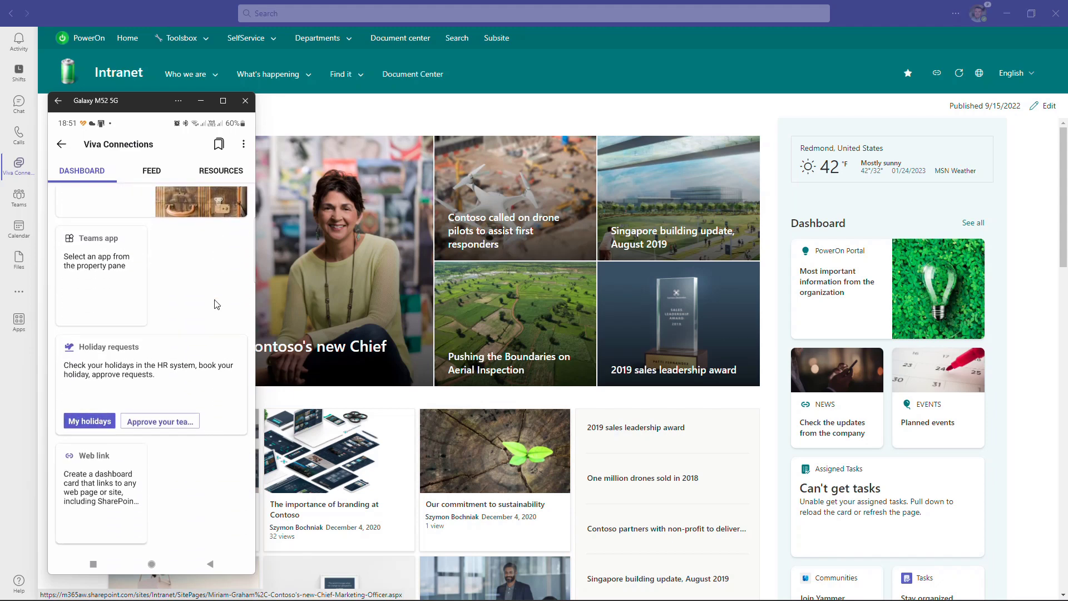
scroll(215, 304, up, 10)
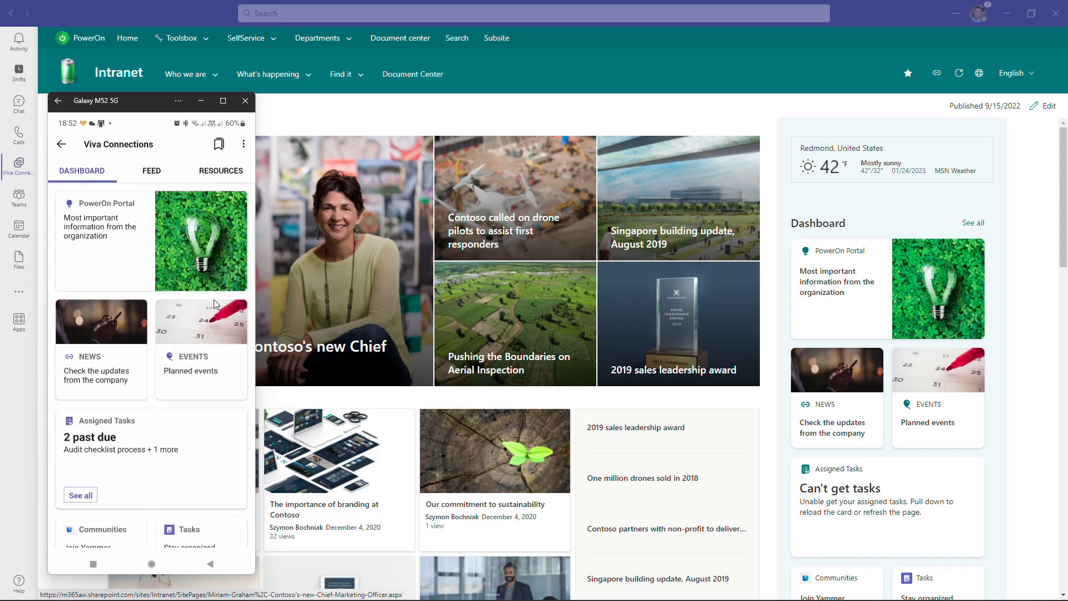
scroll(214, 303, down, 5)
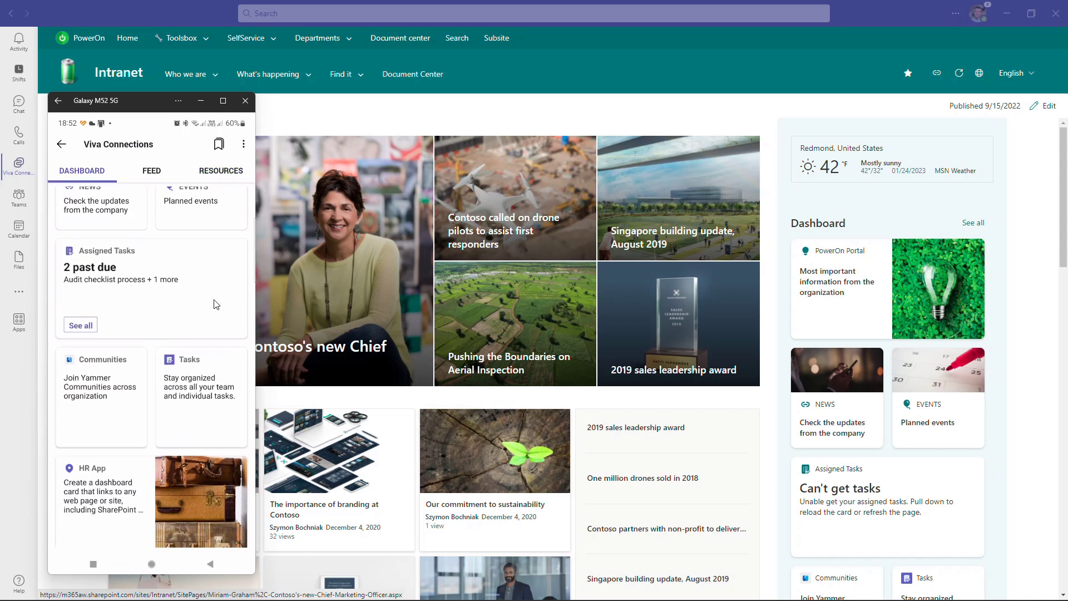
scroll(216, 304, up, 5)
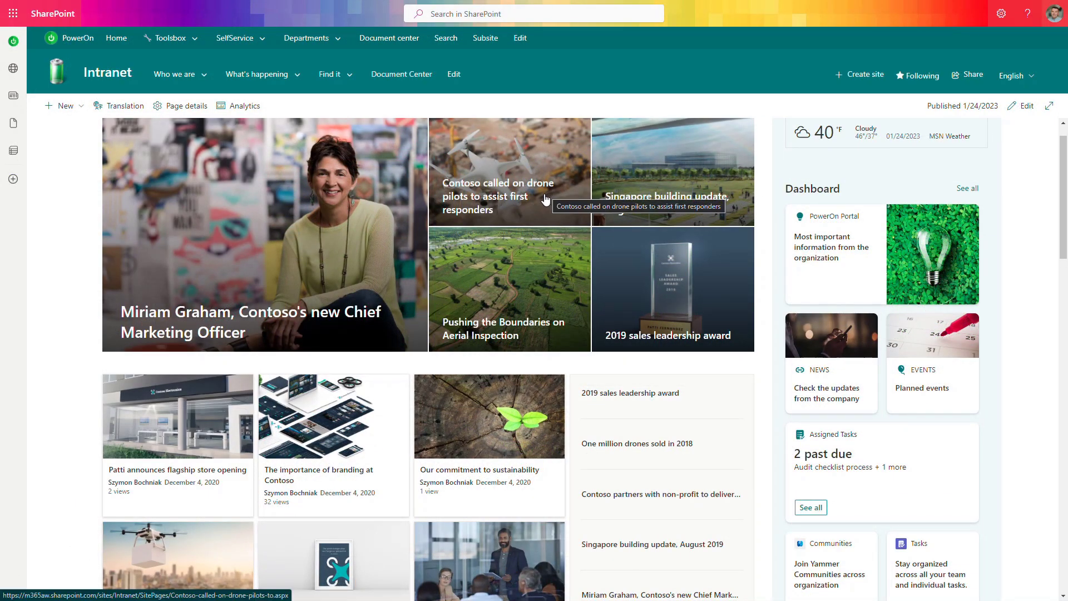
- Open the Viva Connections dashboard from the Intranet site's settings and close the settings panes
scroll(548, 196, up, 1)
click(1004, 18)
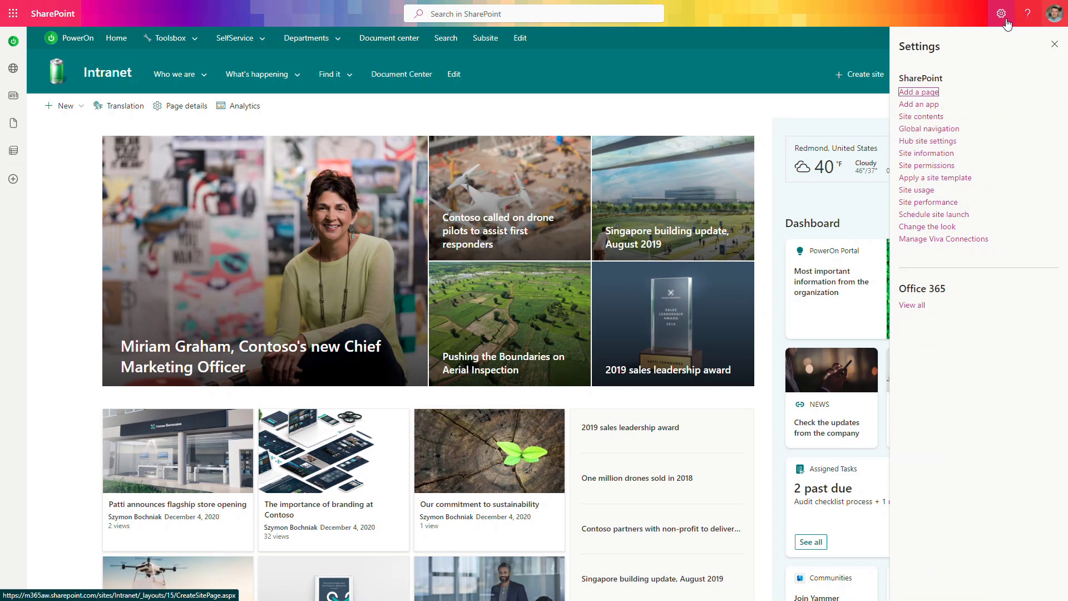
click(964, 243)
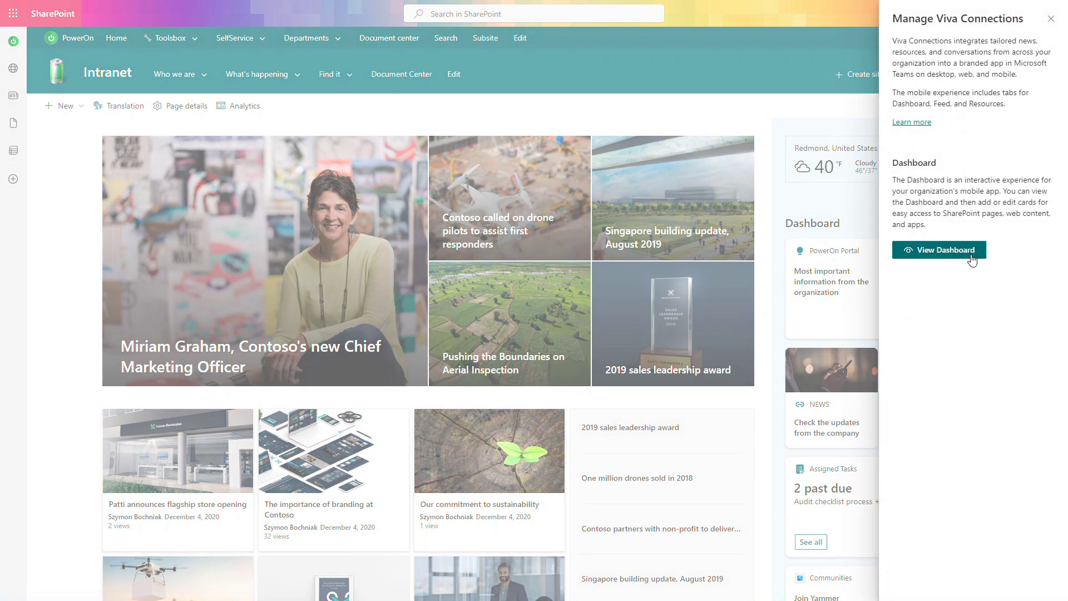
click(965, 255)
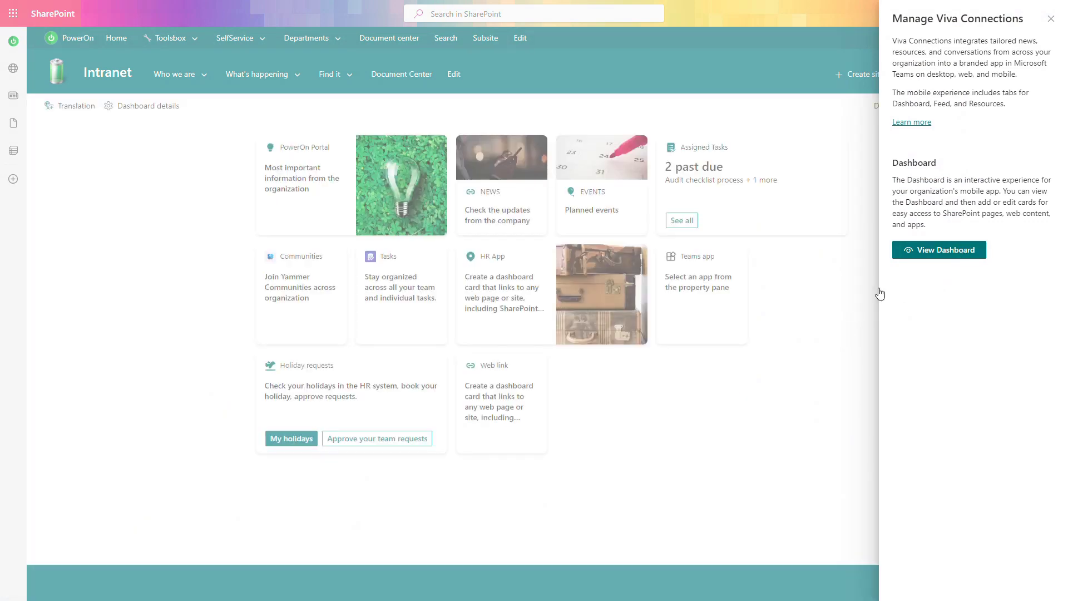
click(1051, 18)
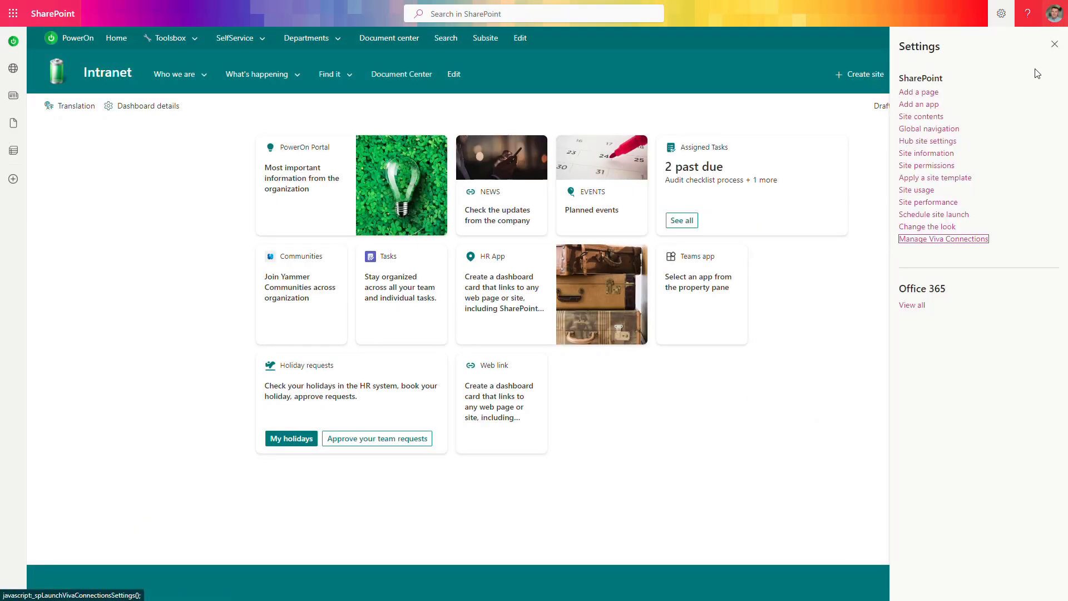
click(1054, 44)
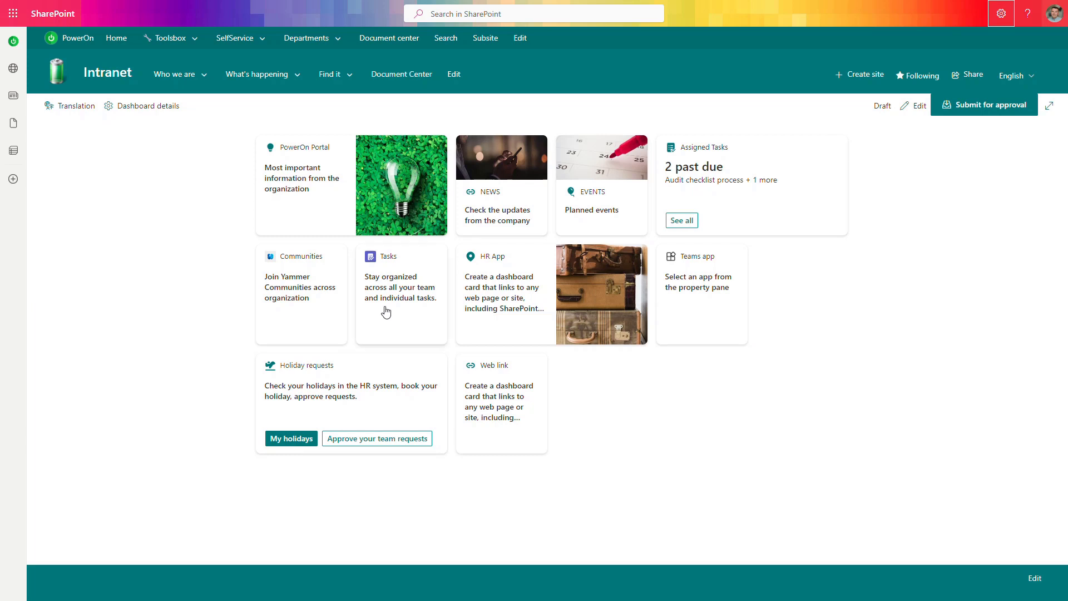
- View the dashboard details and switch the dashboard to edit mode
click(155, 110)
mouse_move(950, 211)
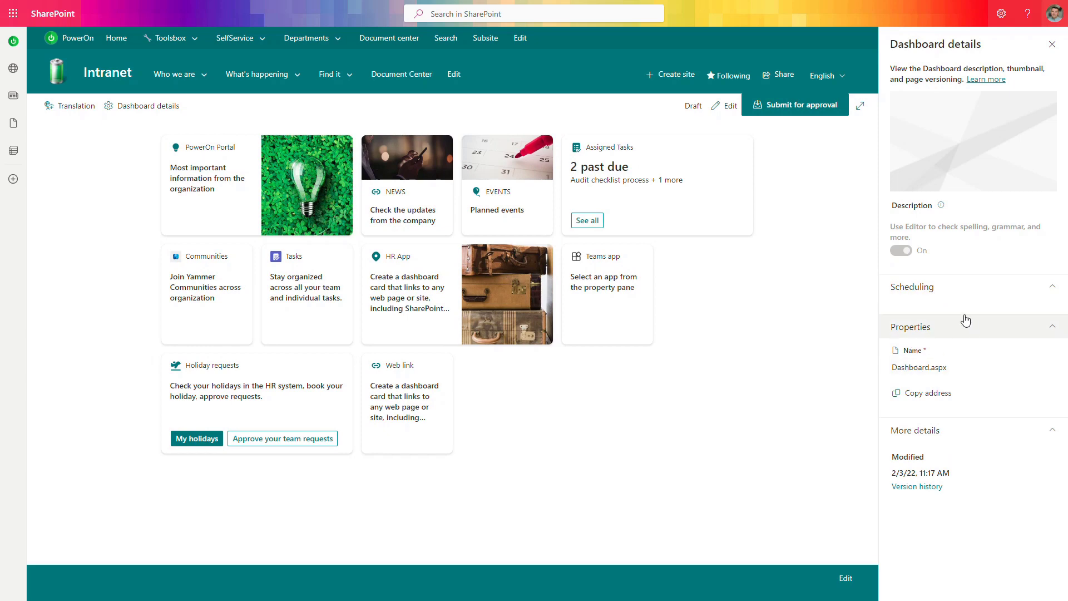
click(912, 248)
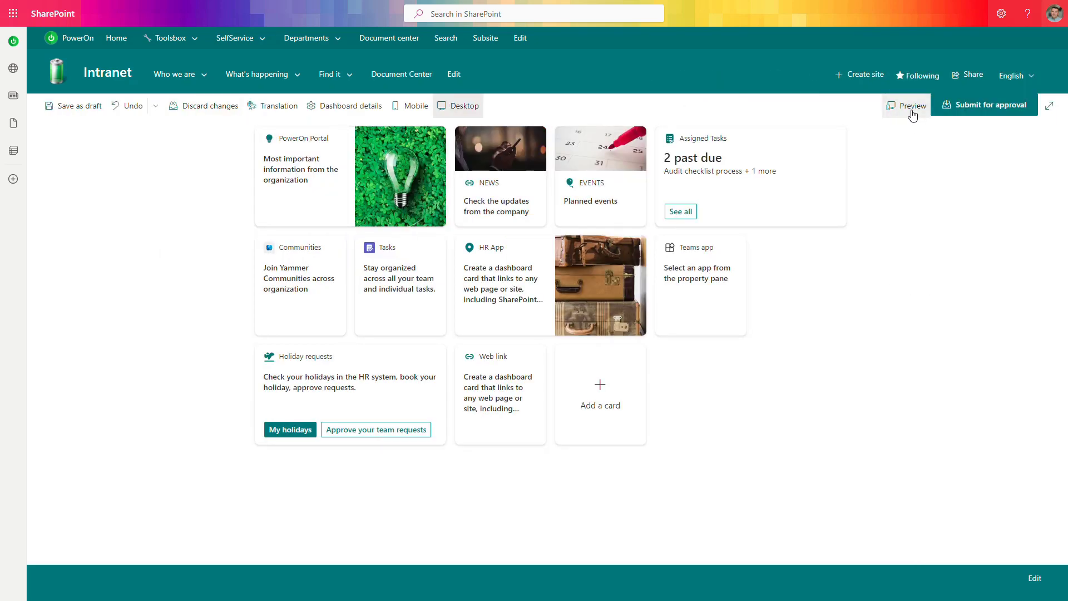
- Preview the dashboard in the mobile layout and return to editing it
click(910, 107)
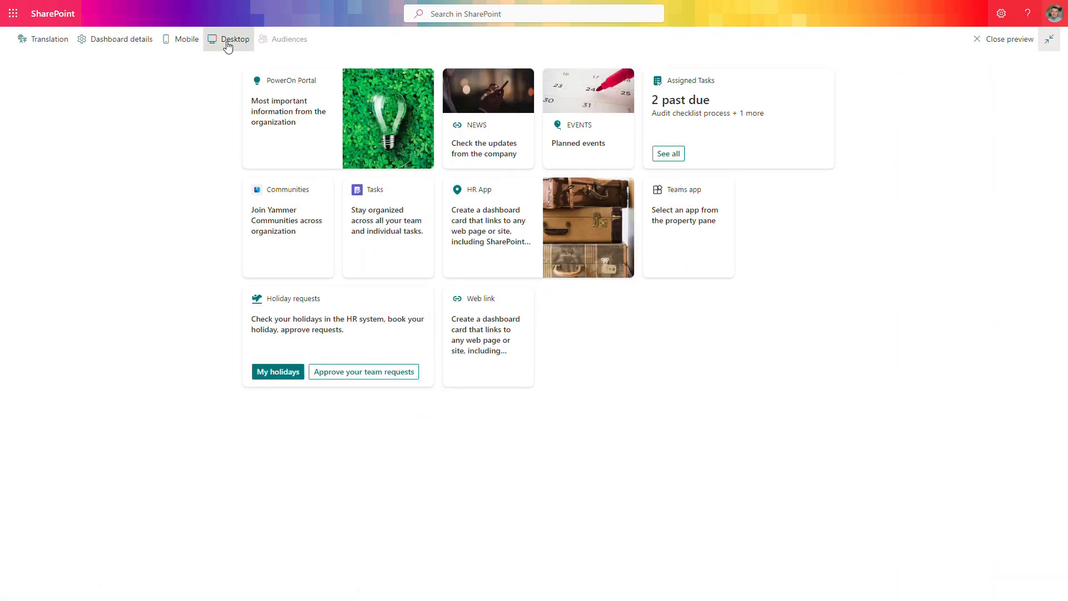
click(185, 41)
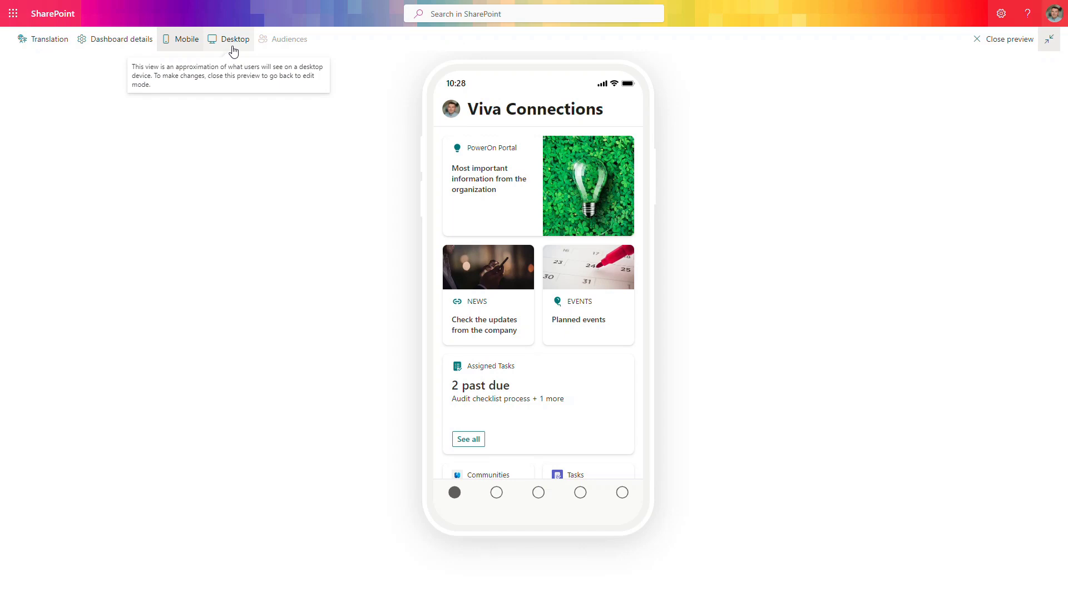
click(1011, 39)
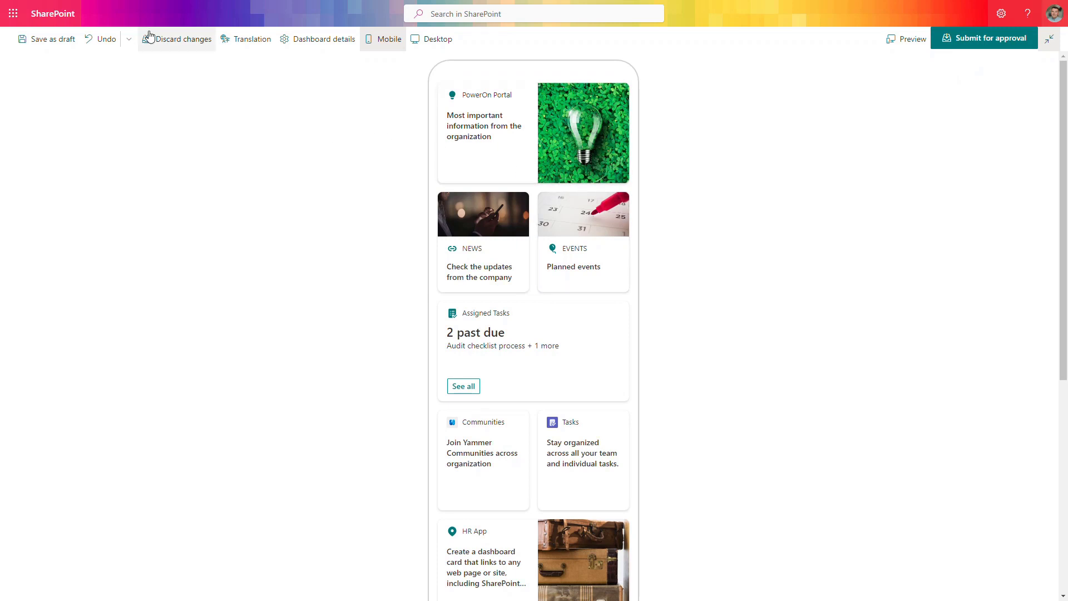
- Set the green battery logo as the dashboard thumbnail and enter the description "PowerON Company App"
click(318, 39)
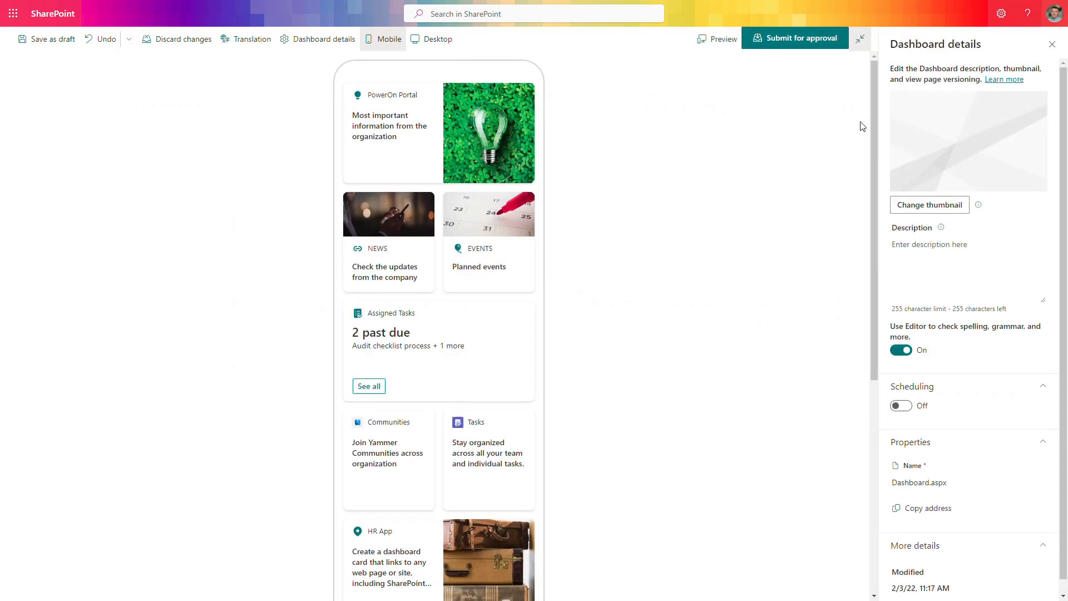
click(958, 210)
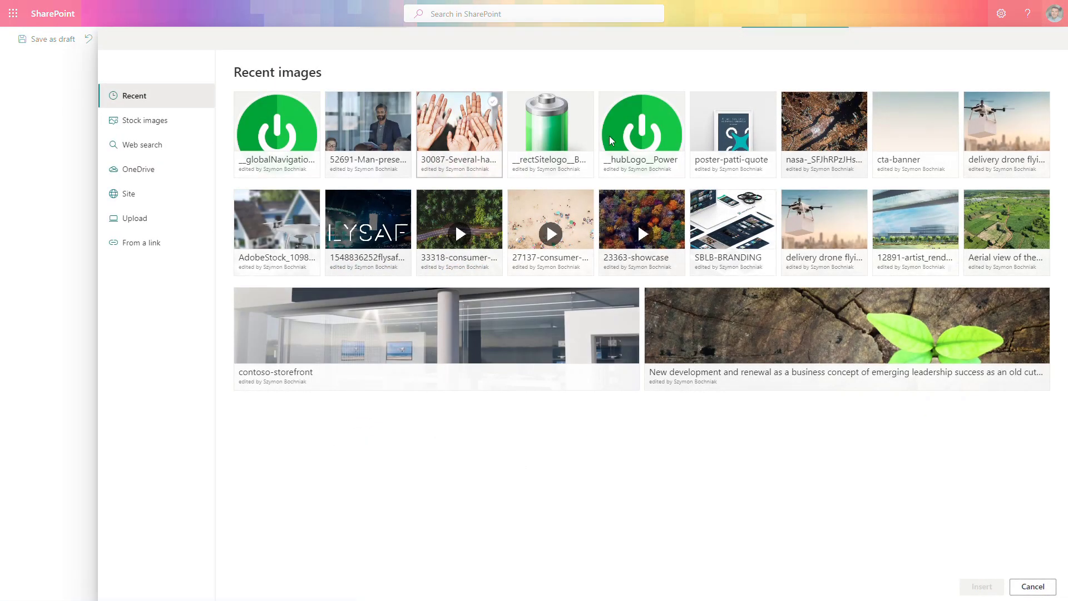
click(567, 136)
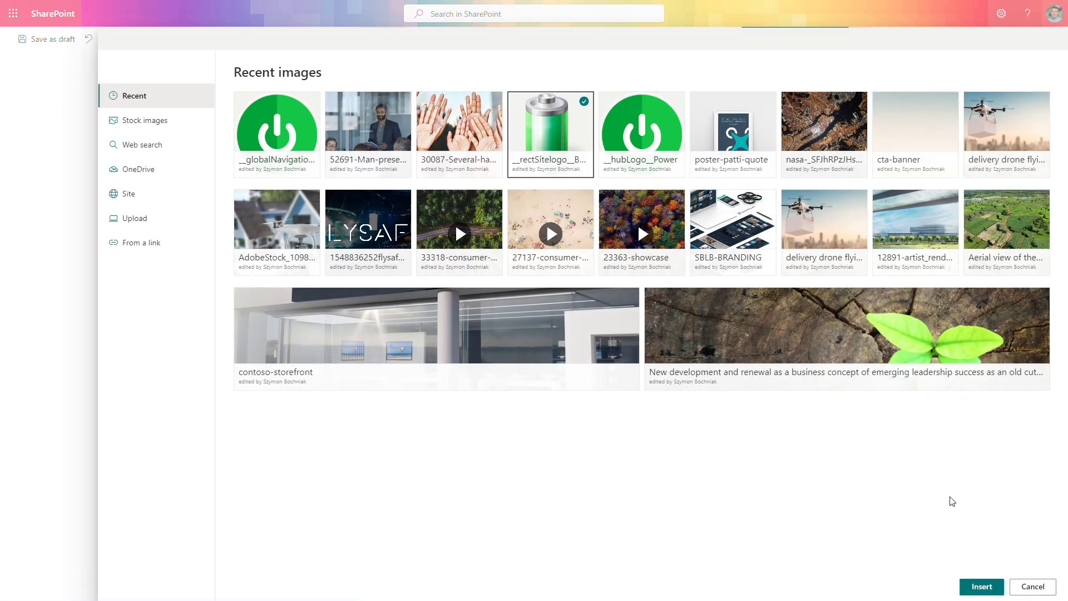
click(978, 584)
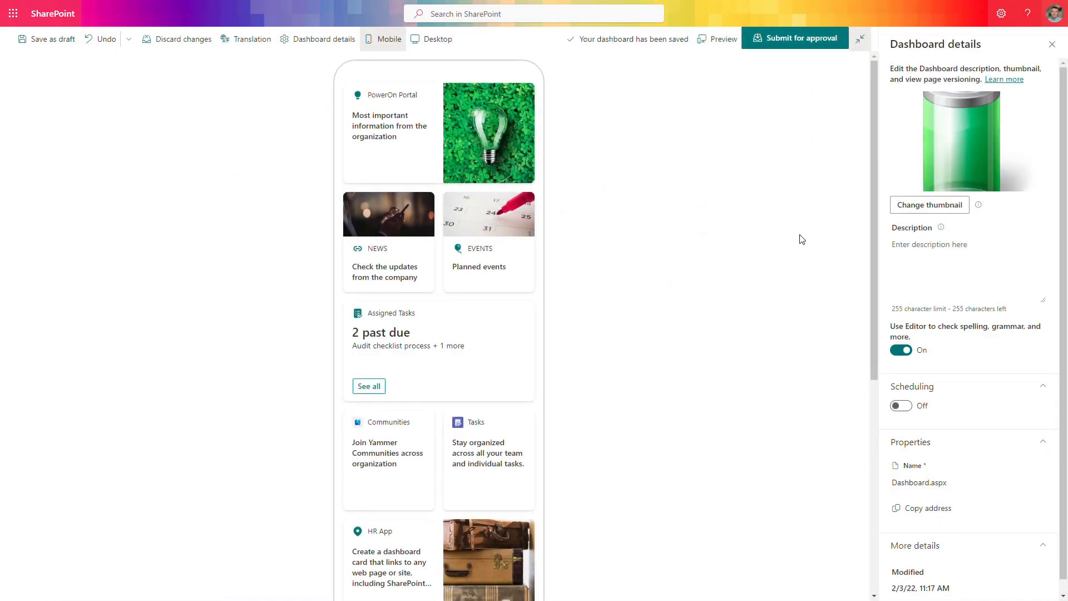
click(932, 258)
text(PowerON Company App)
- Delete all existing cards from the dashboard, starting with the PowerOn Portal card
click(412, 125)
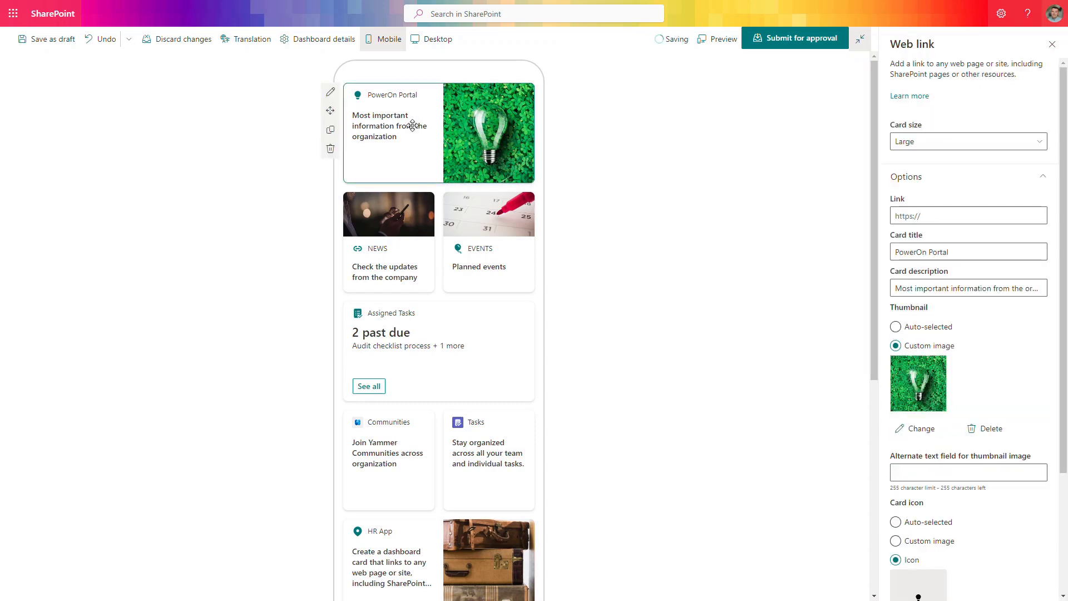
key(Delete)
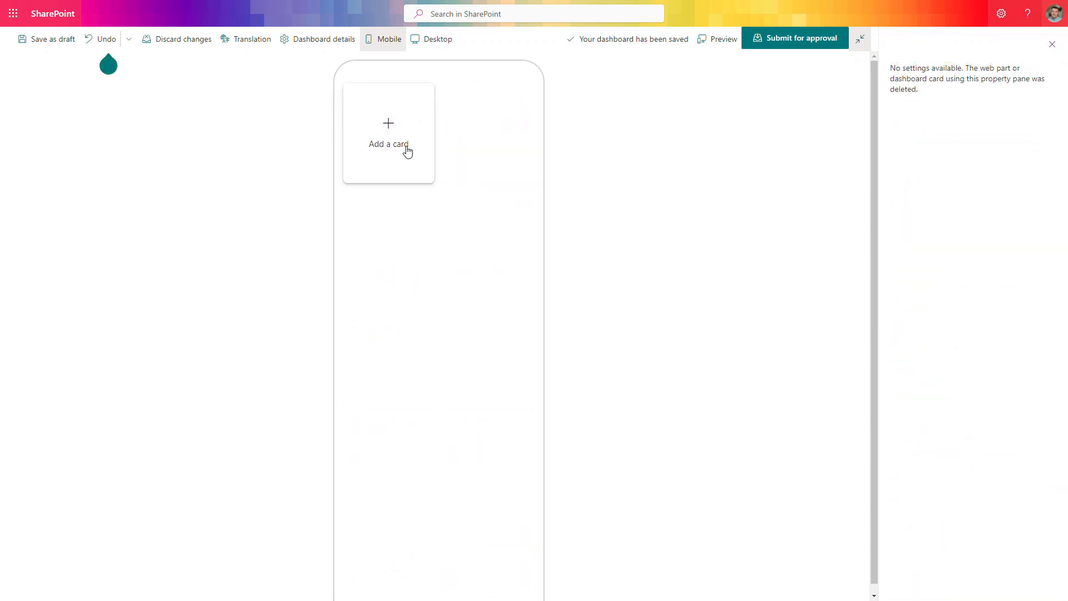
- Add a Top News card to the empty dashboard and save the dashboard as a draft
click(407, 149)
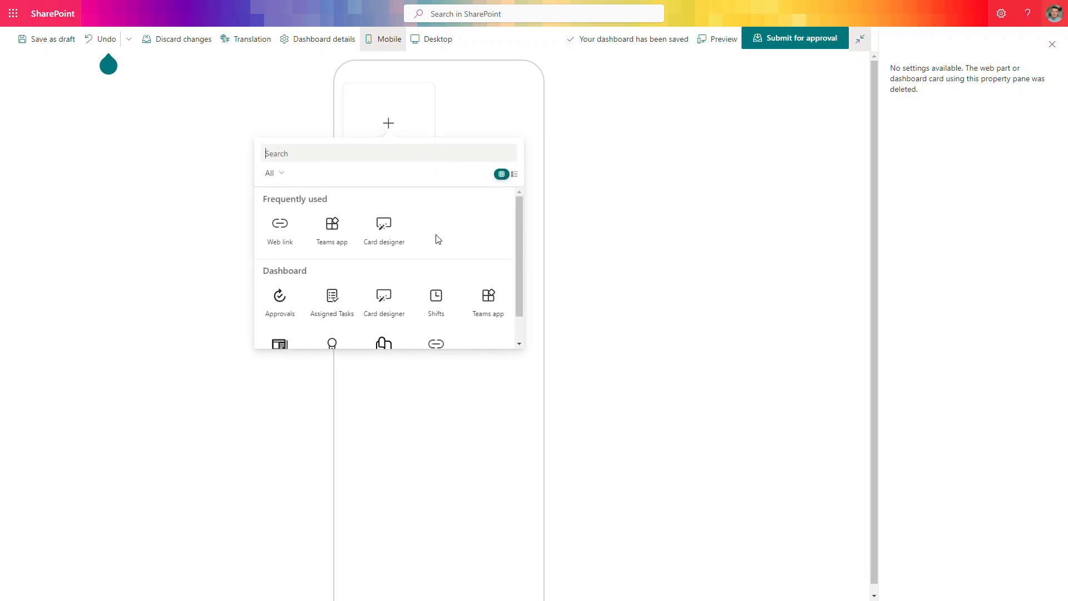
scroll(438, 239, down, 1)
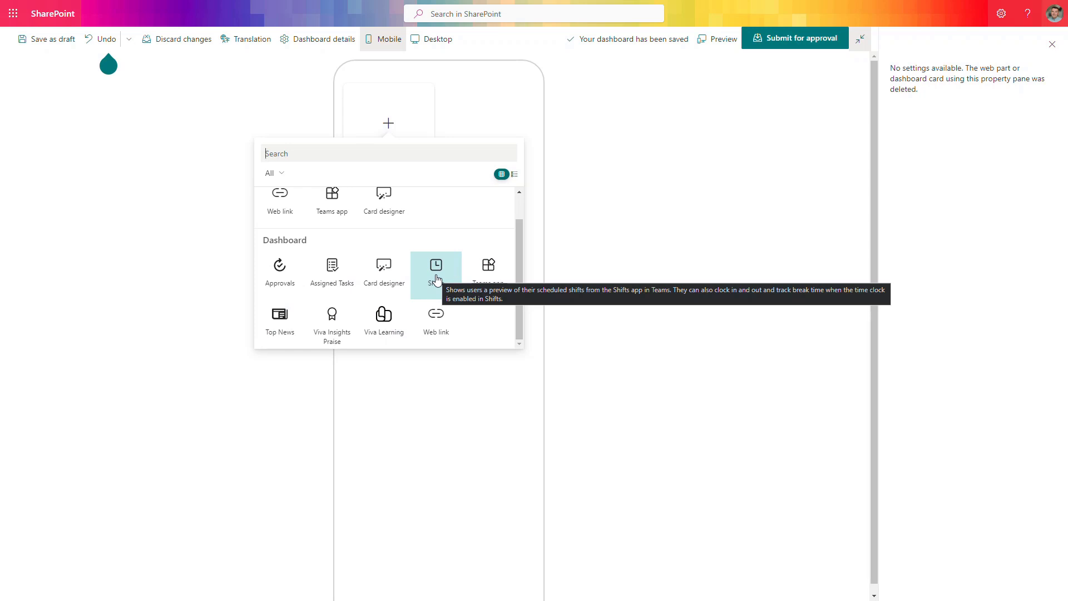
click(280, 318)
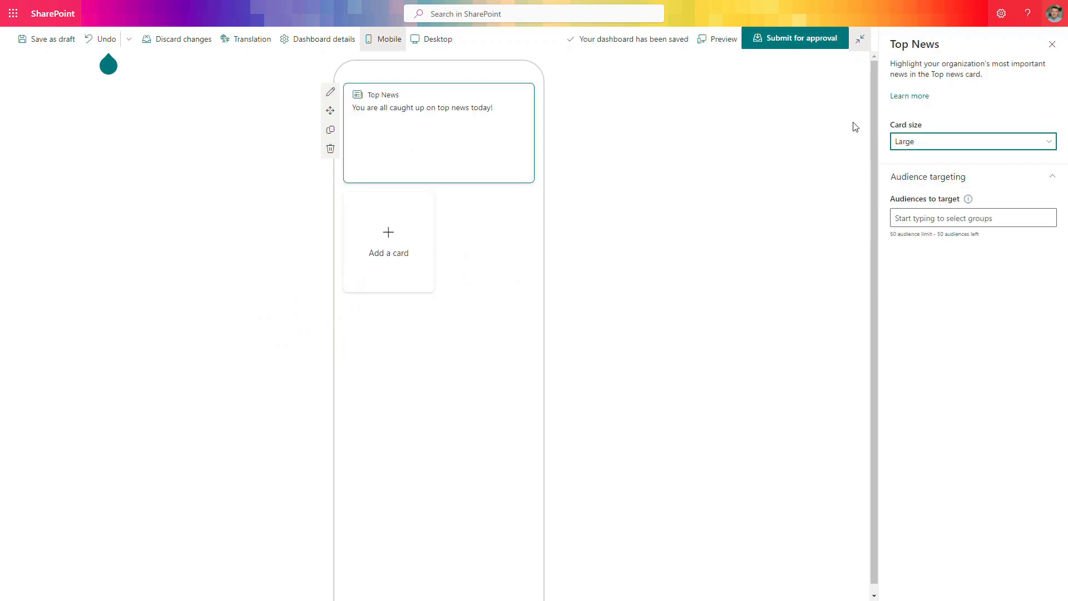
click(44, 42)
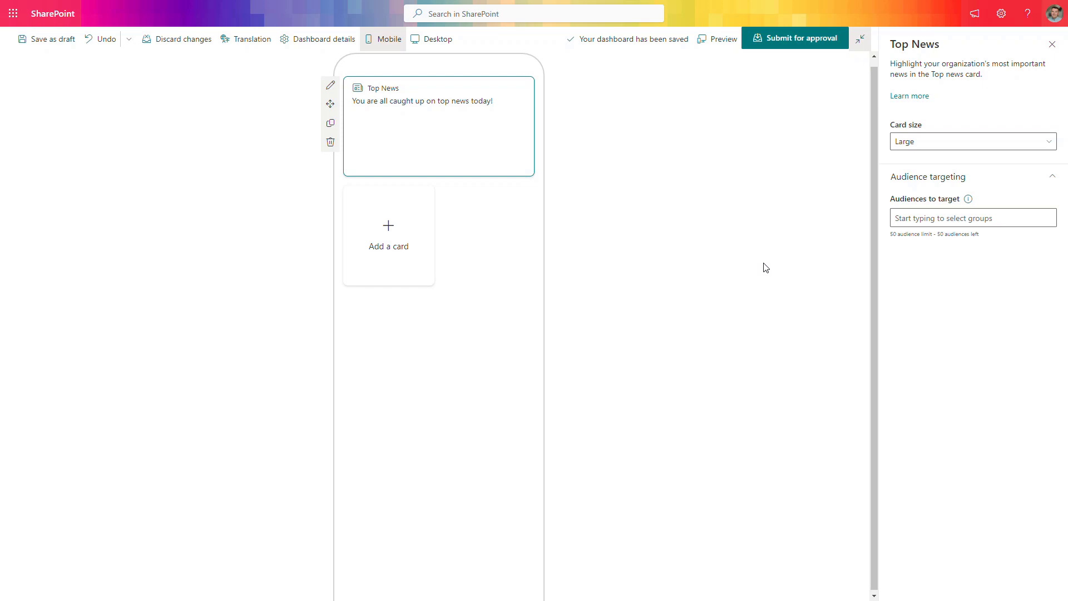
- Add a Viva Learning card below the Top News card and set its card size to Medium
click(398, 236)
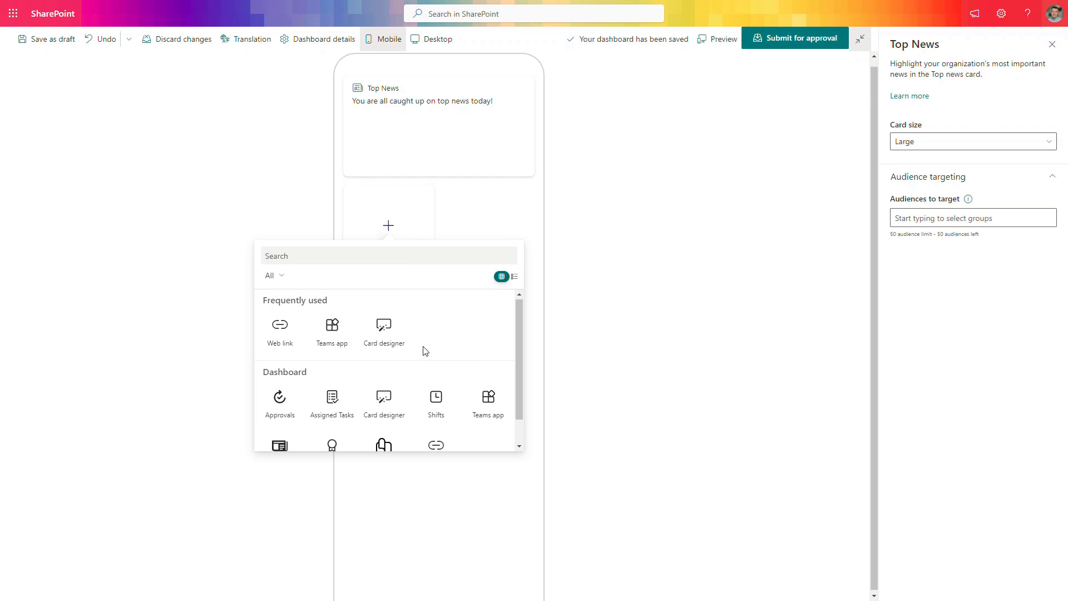
scroll(425, 349, down, 1)
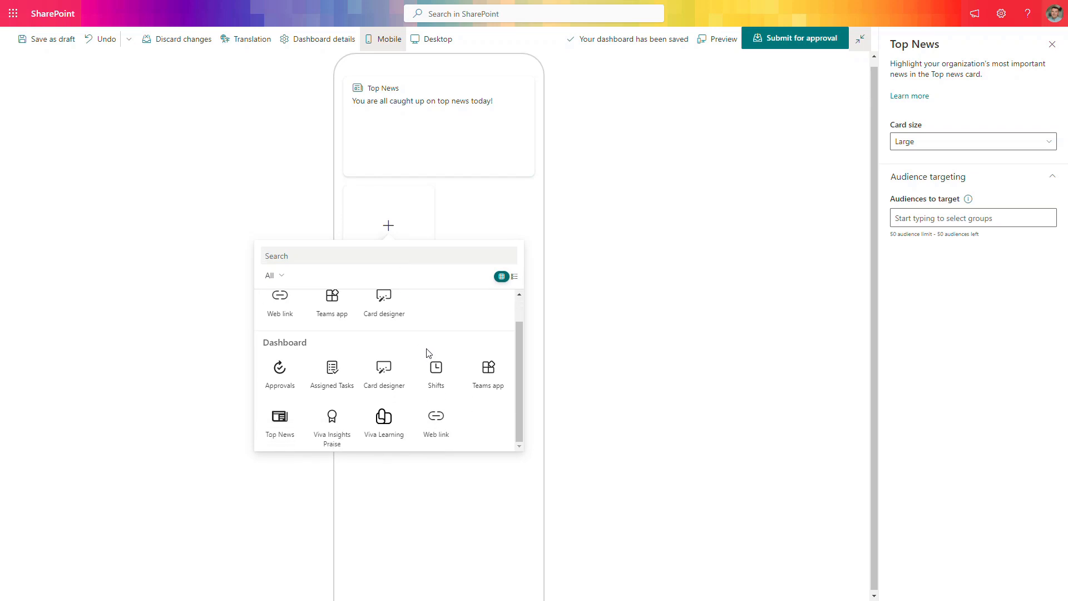
click(385, 424)
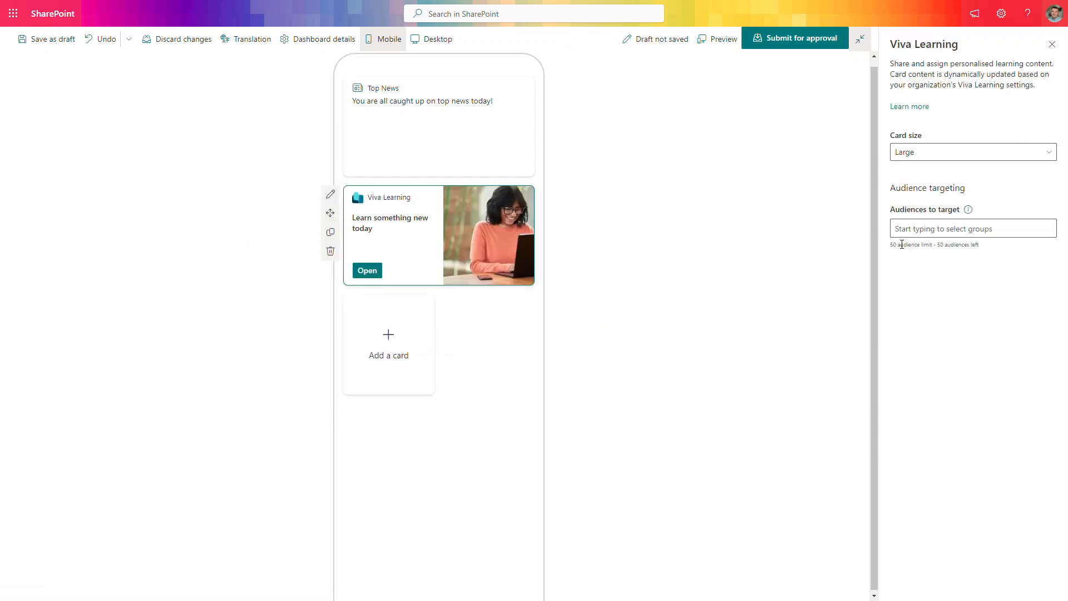
click(994, 161)
click(996, 162)
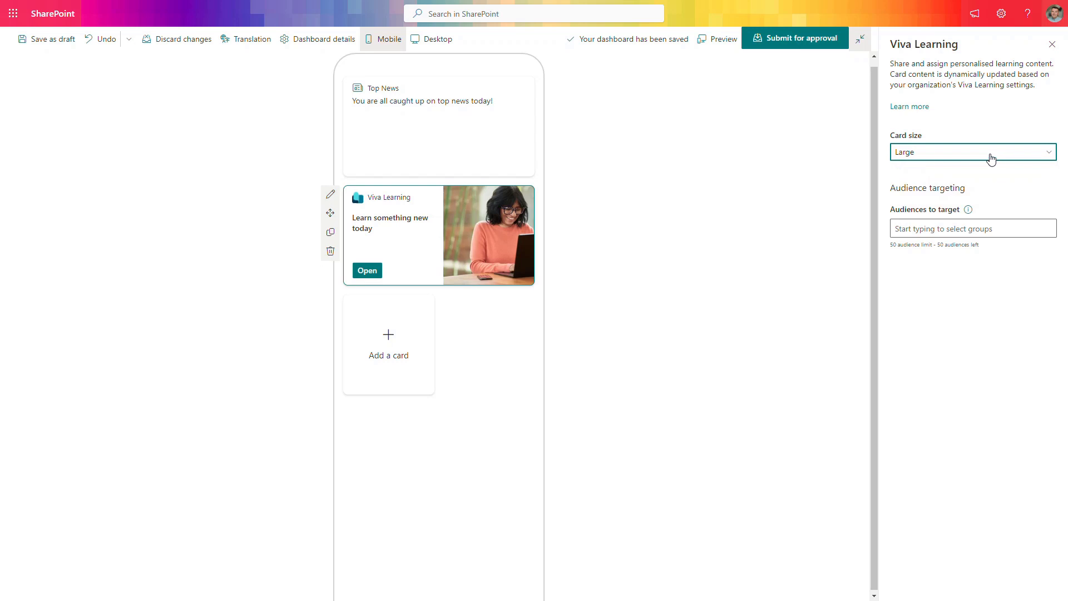
click(991, 159)
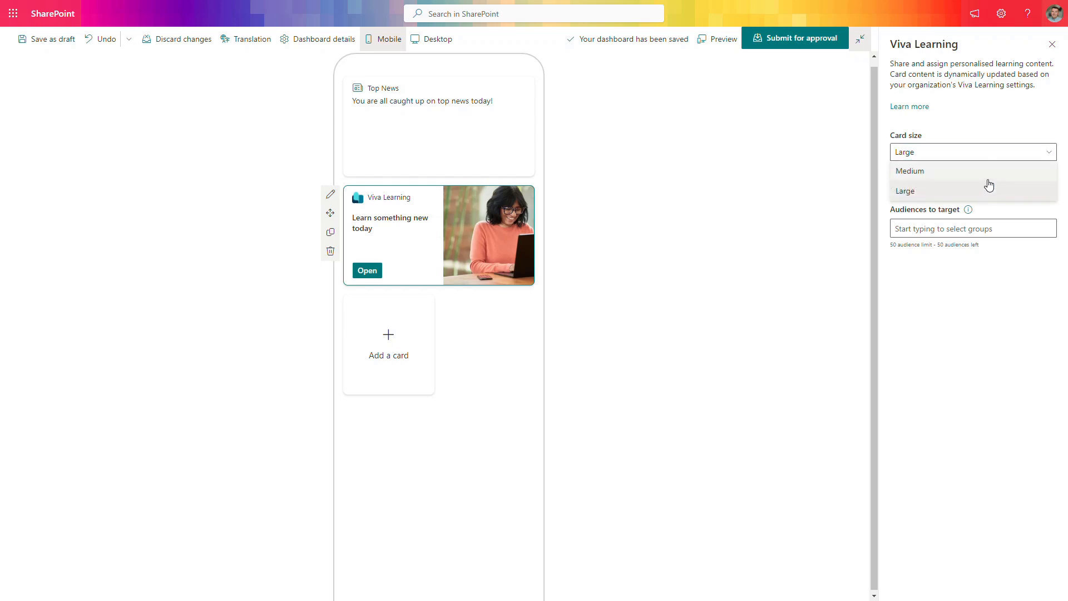
click(987, 170)
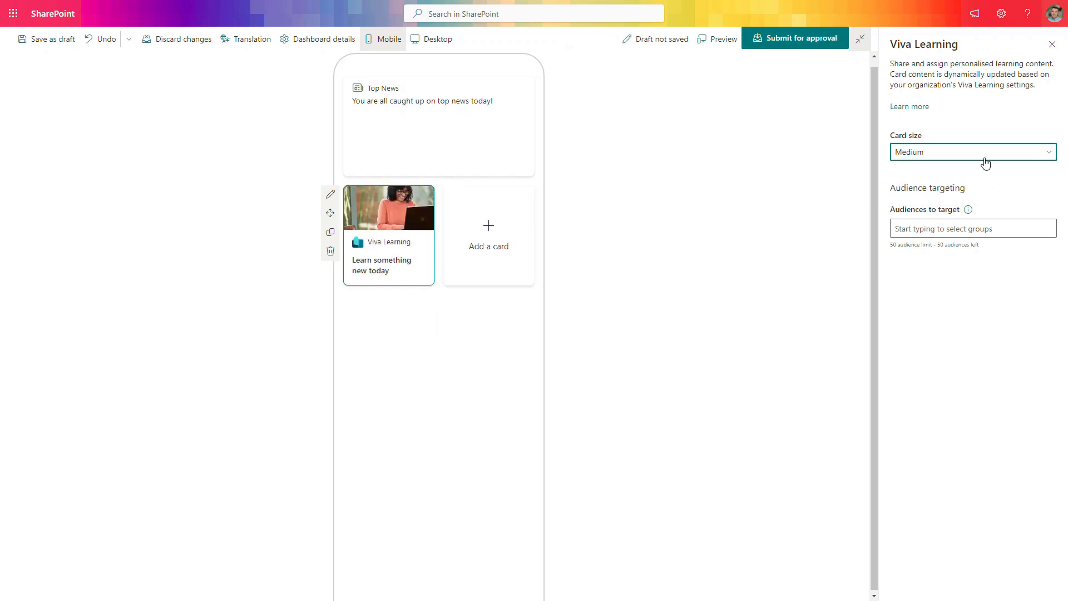
click(956, 230)
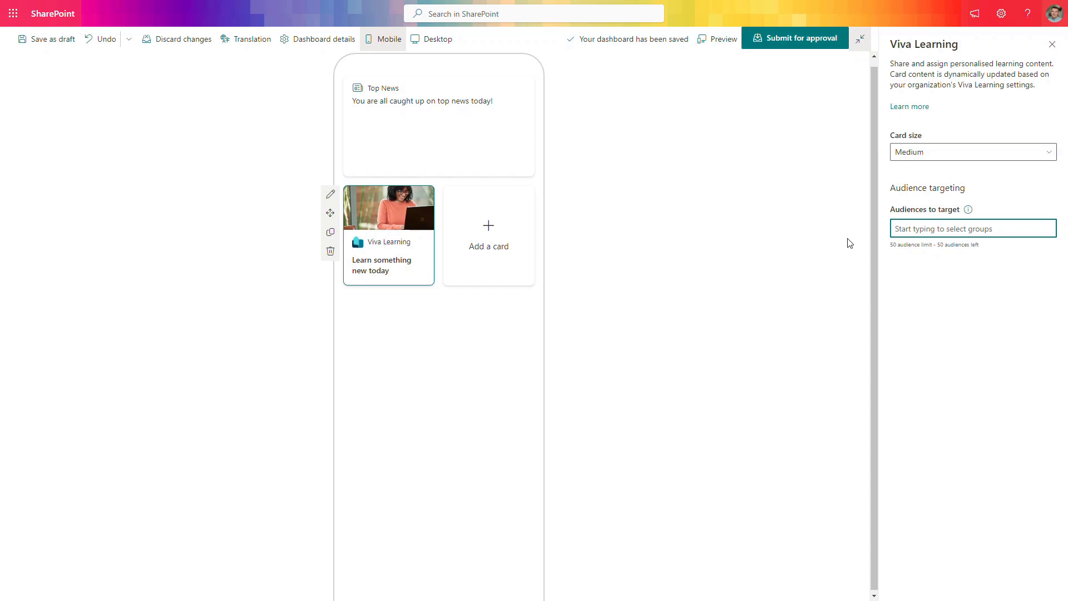
- Add an Assigned Tasks card next to the Viva Learning card
click(479, 236)
scroll(492, 323, down, 1)
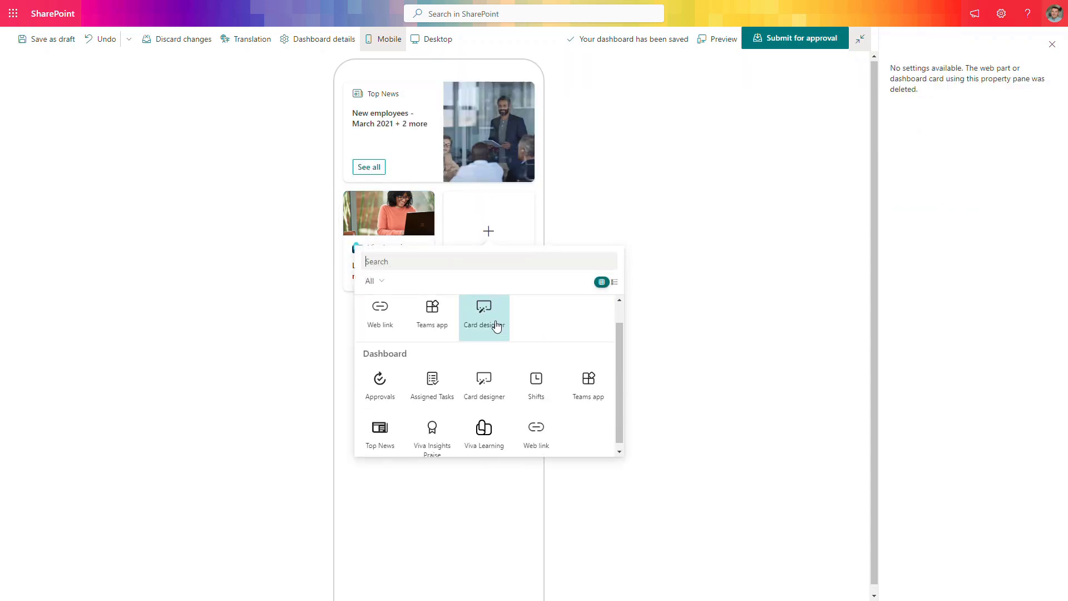
click(439, 383)
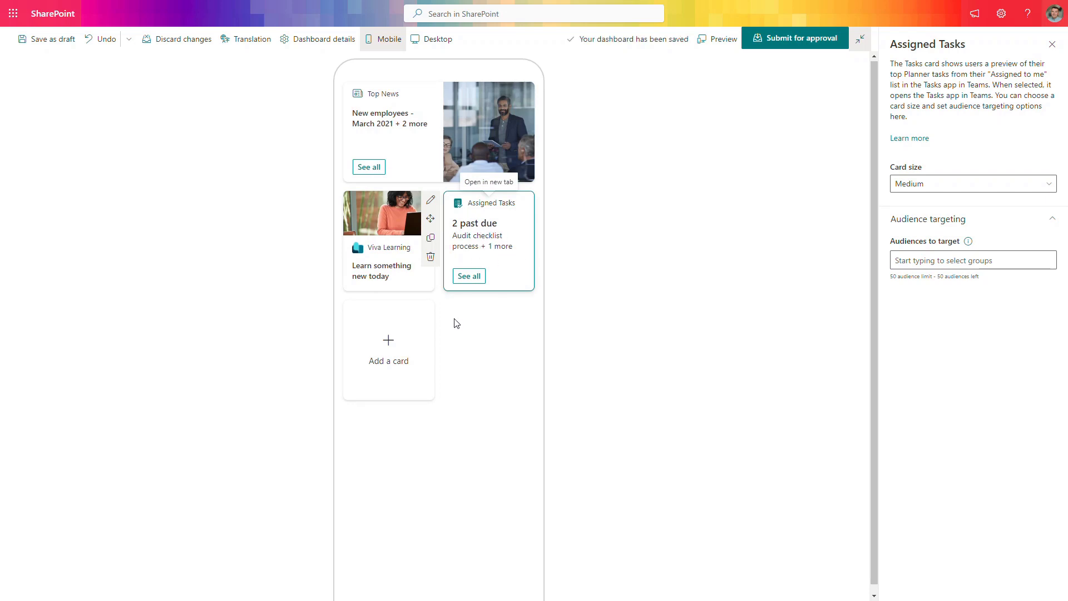
- Add an Approvals card in the row below the Viva Learning card
click(407, 354)
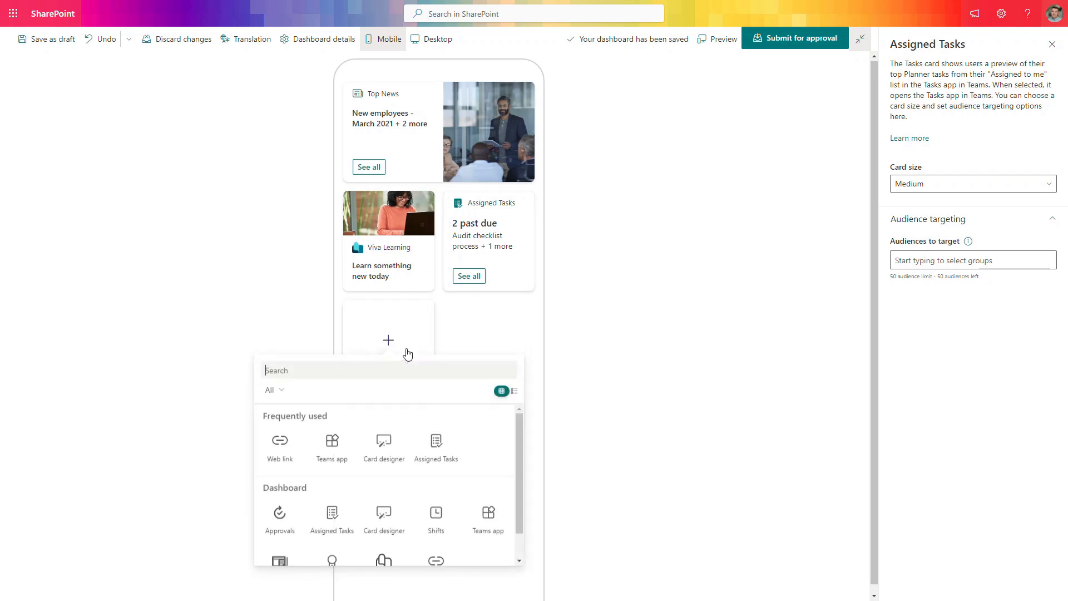
scroll(382, 451, down, 1)
click(280, 490)
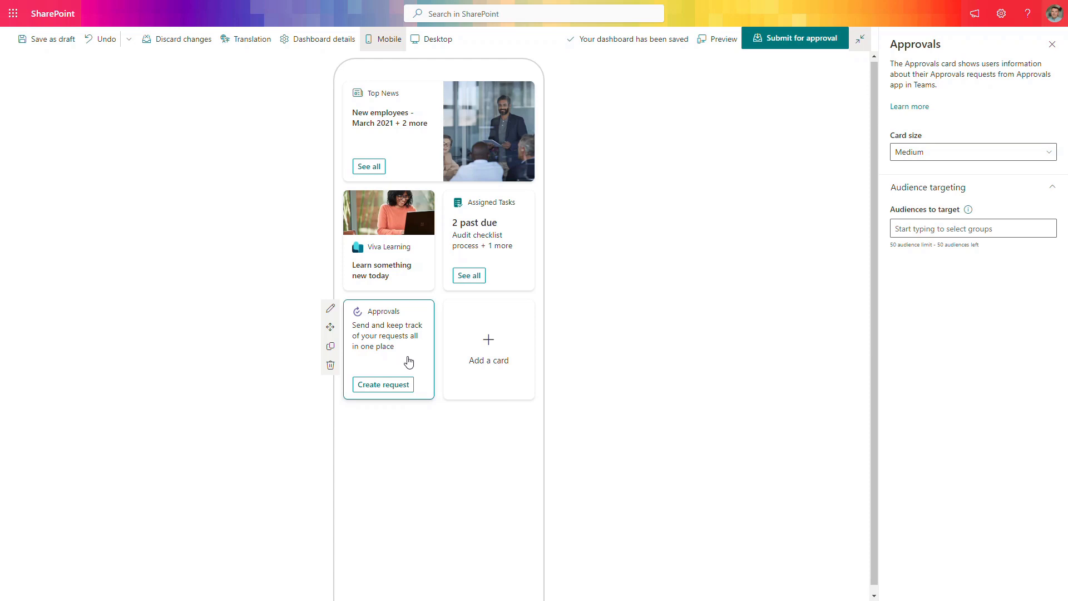
- Add a Teams app card next to the Approvals card and open its settings
click(671, 371)
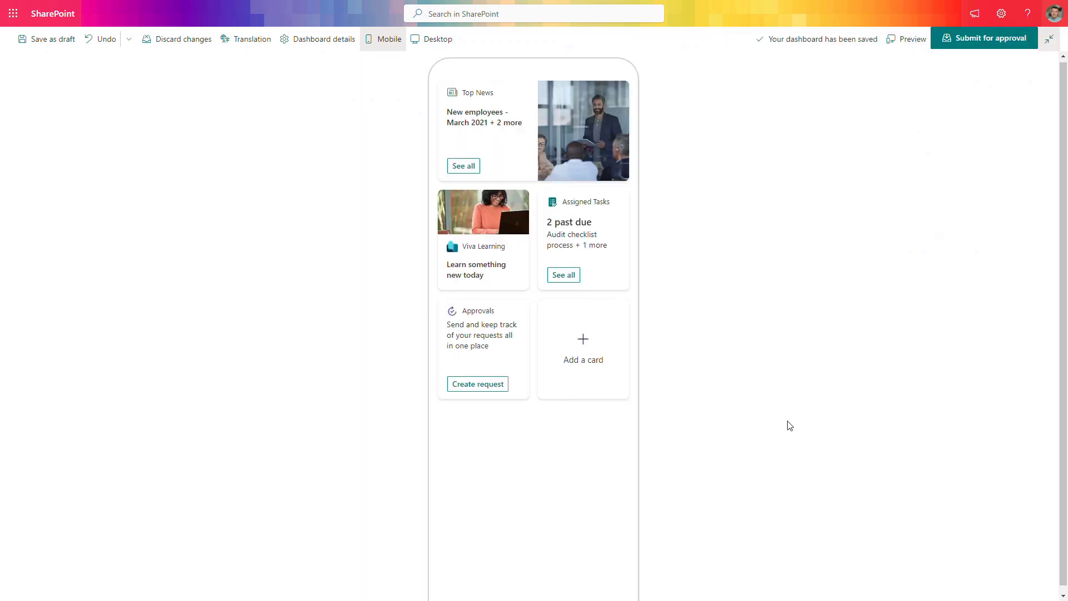
click(566, 347)
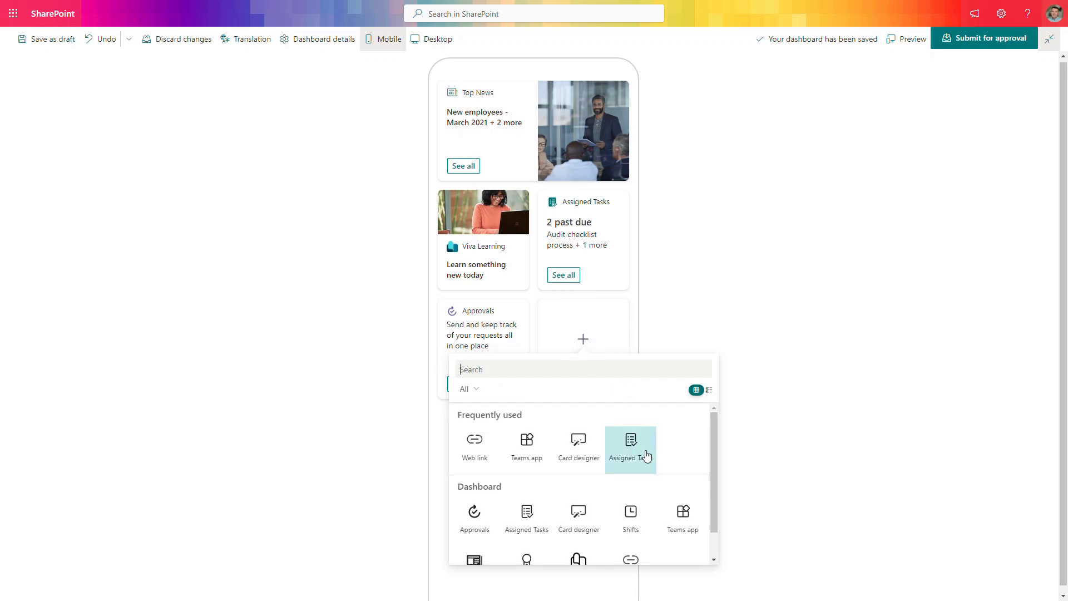
scroll(667, 489, down, 1)
click(689, 501)
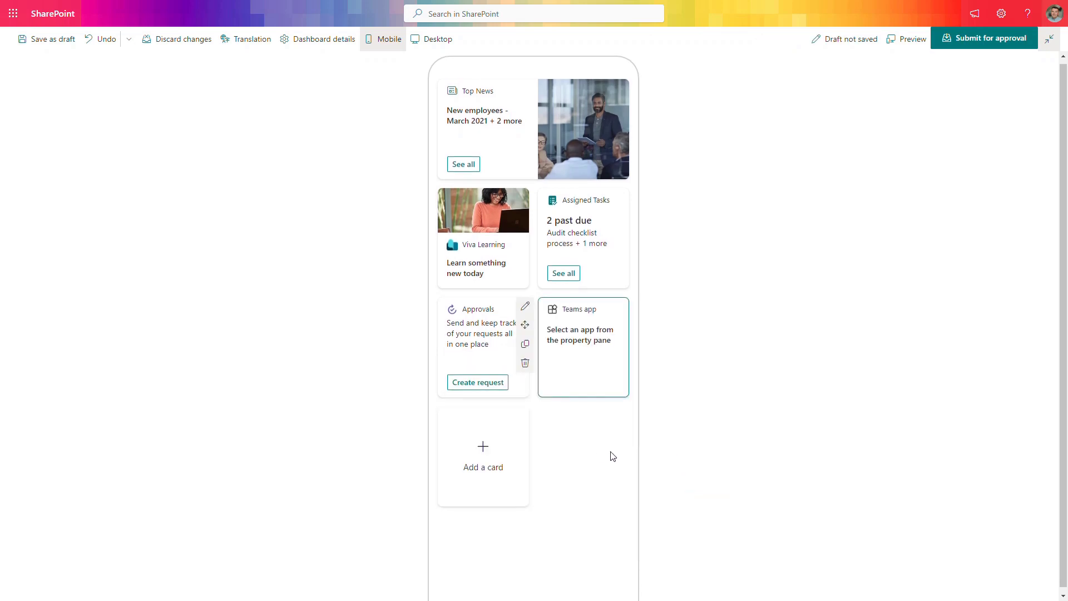
click(525, 305)
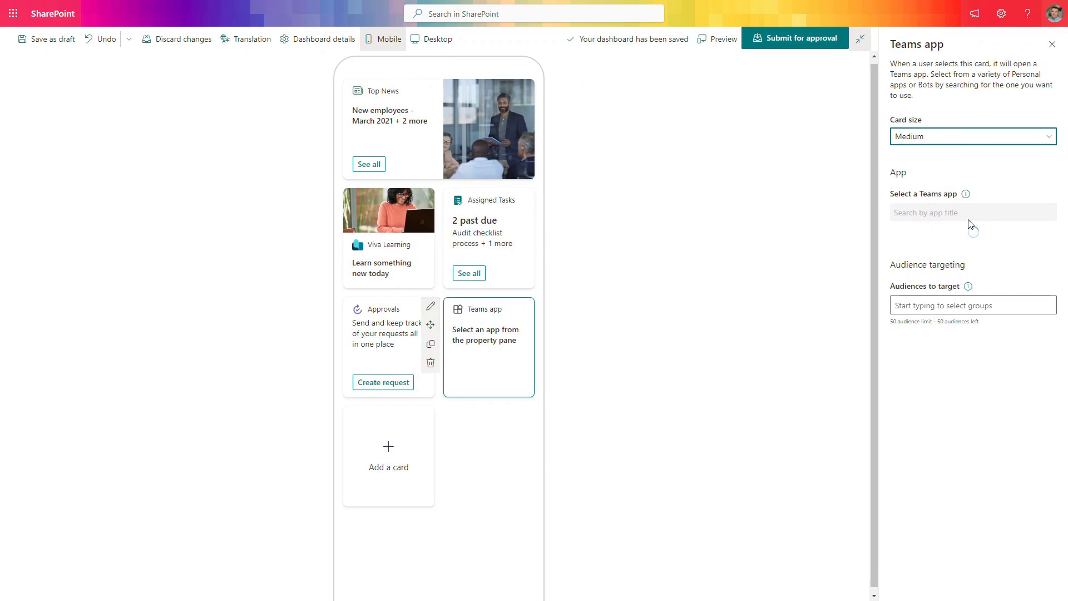
- Set the Teams app card's size to Large and assign it the Champion Management Platform app
click(979, 214)
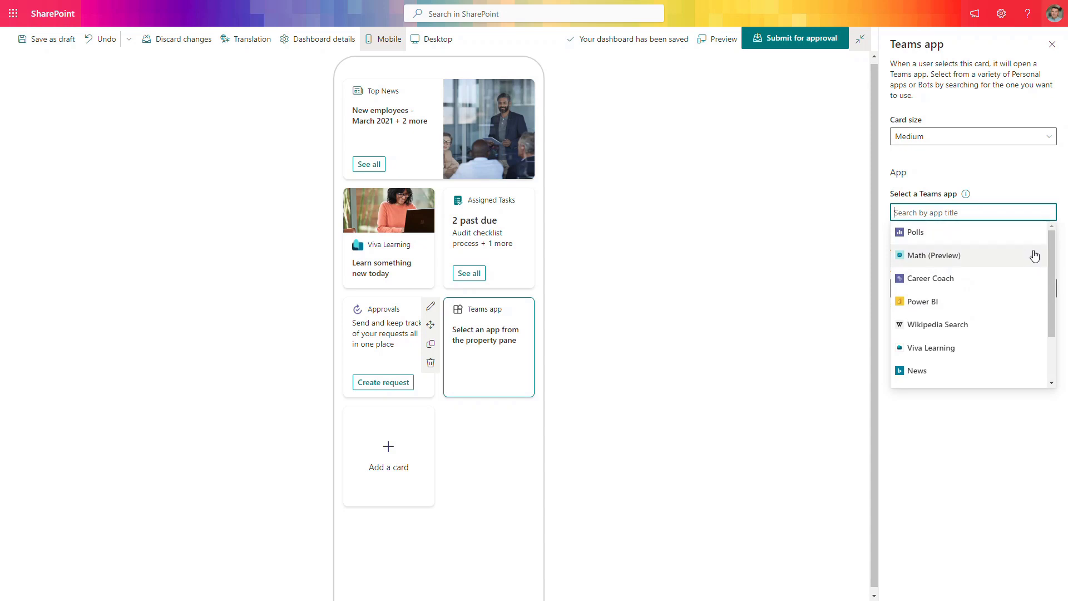
scroll(1050, 250, down, 1)
scroll(1056, 248, up, 1)
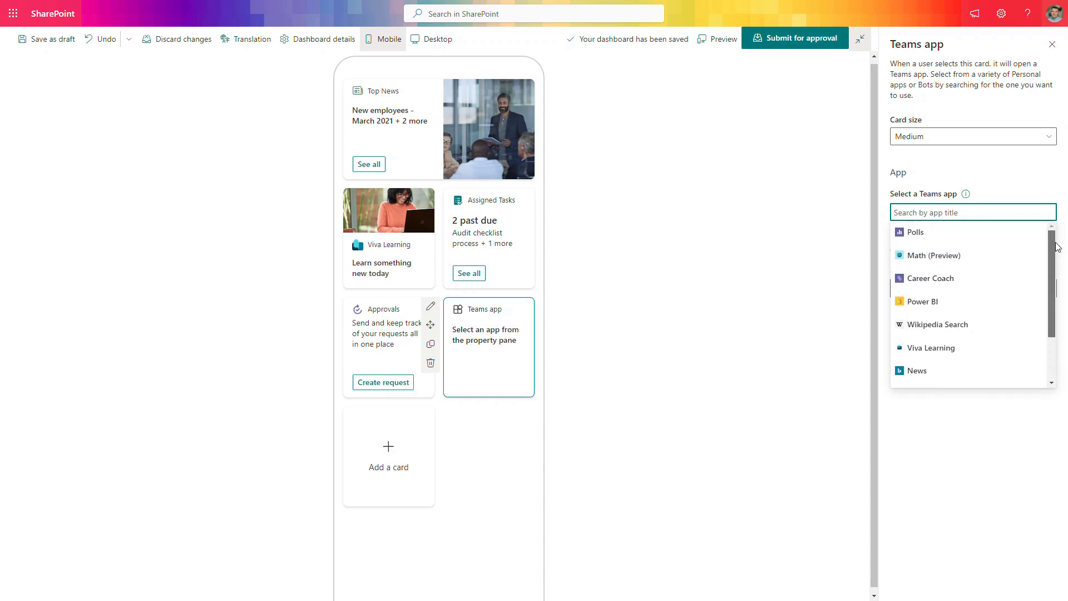
text(ch)
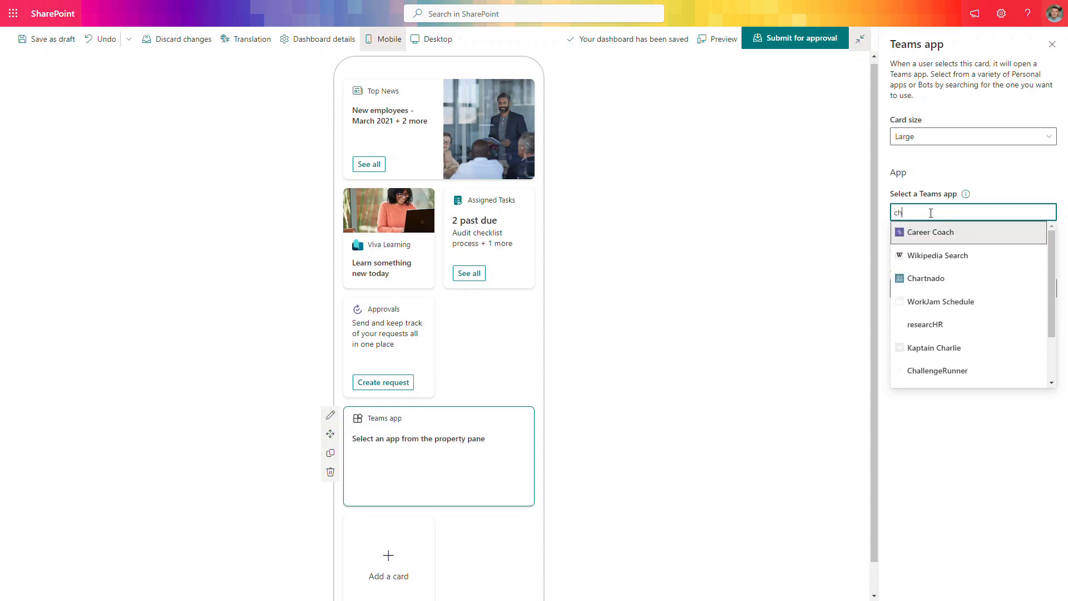
text(amp)
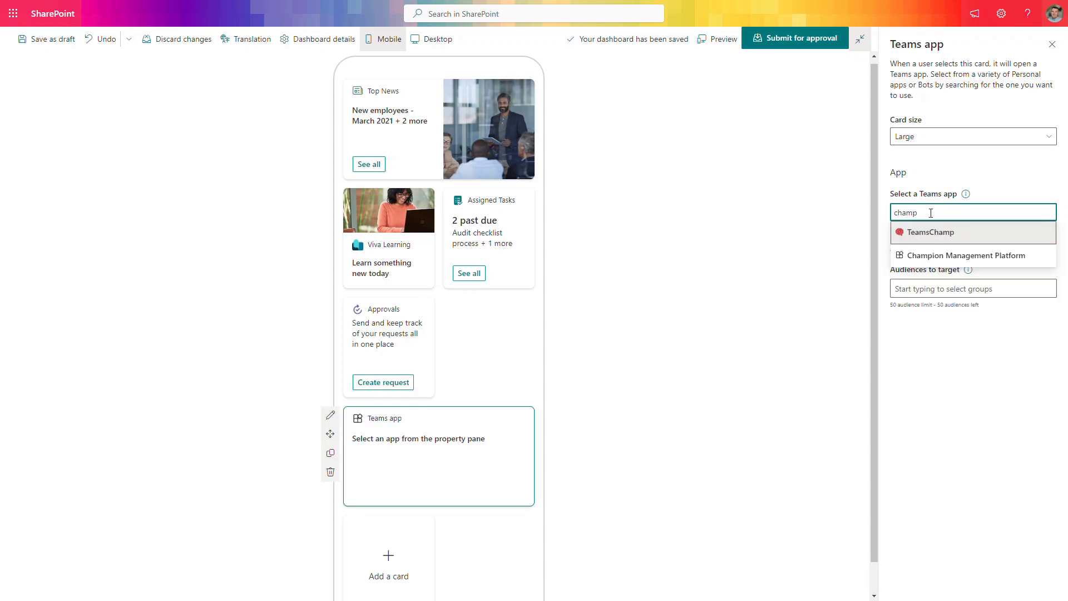
click(955, 259)
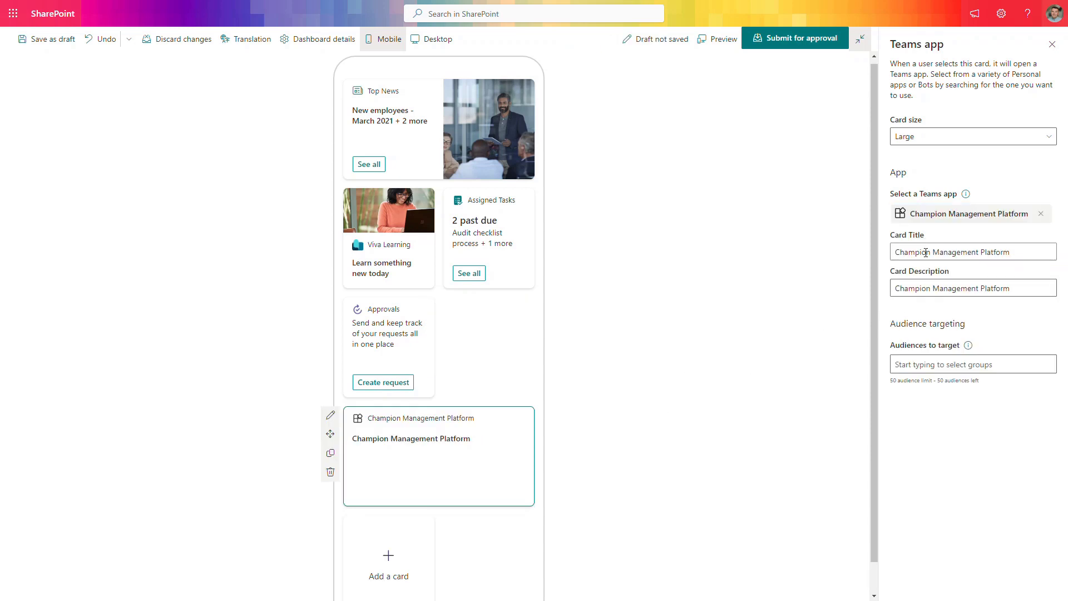
- Remove the selected app from the card and browse other Teams apps by searching for "b" and "p"
click(945, 215)
text(b)
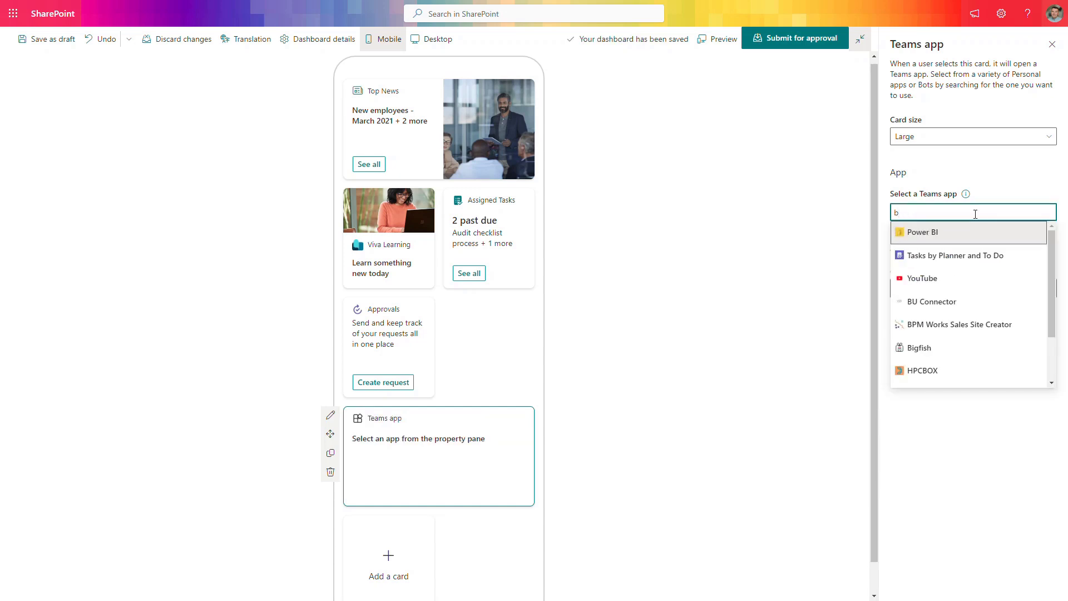
key(BackSpace)
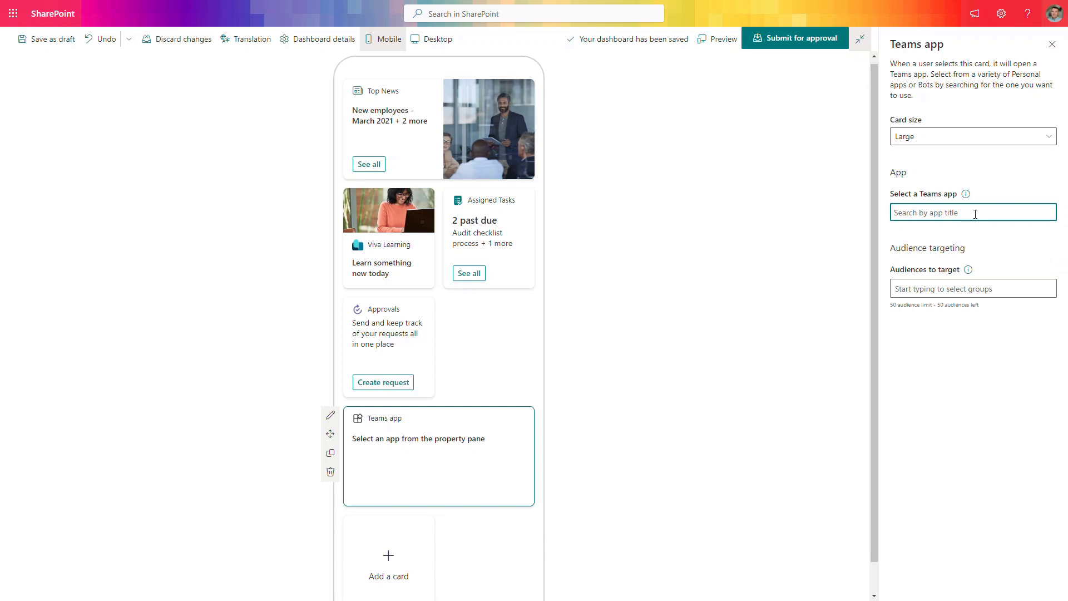
text(p)
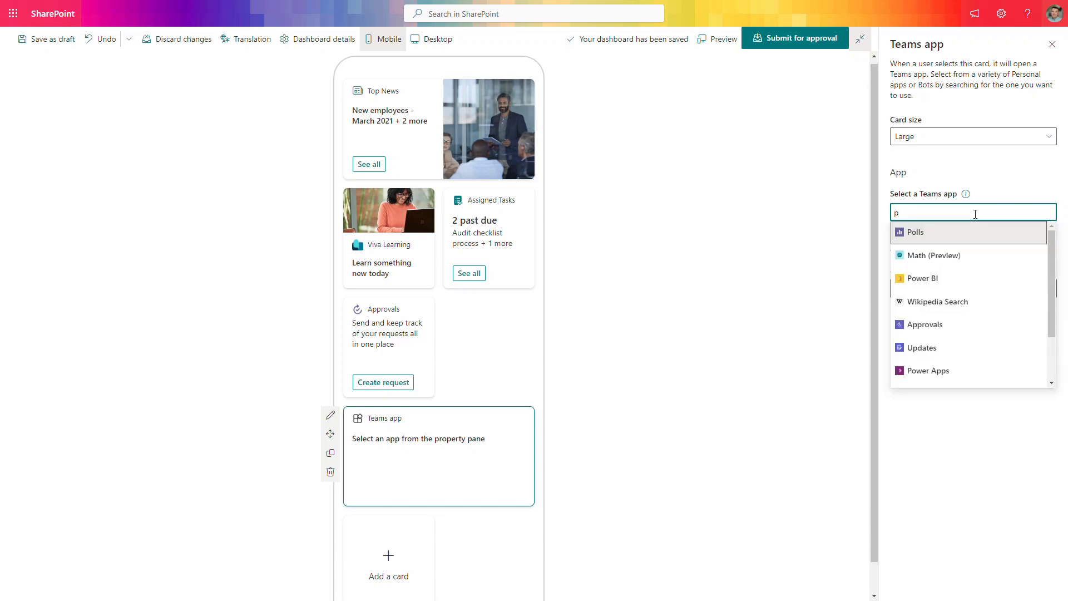
key(BackSpace)
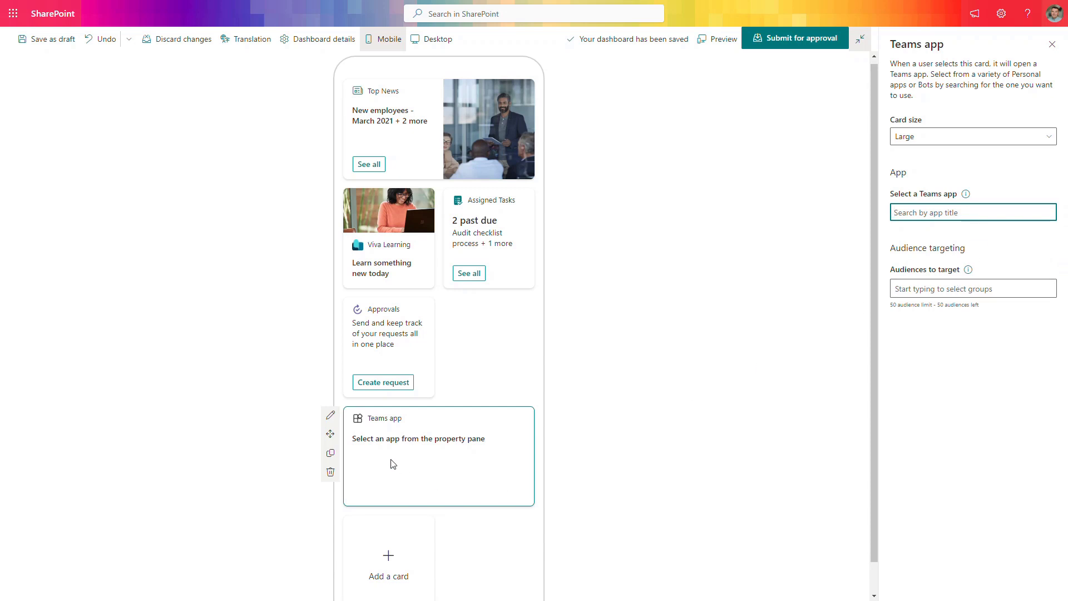
- Search the Teams apps for "cham" and select Champion Management Platform for the card again
click(905, 213)
text(cham)
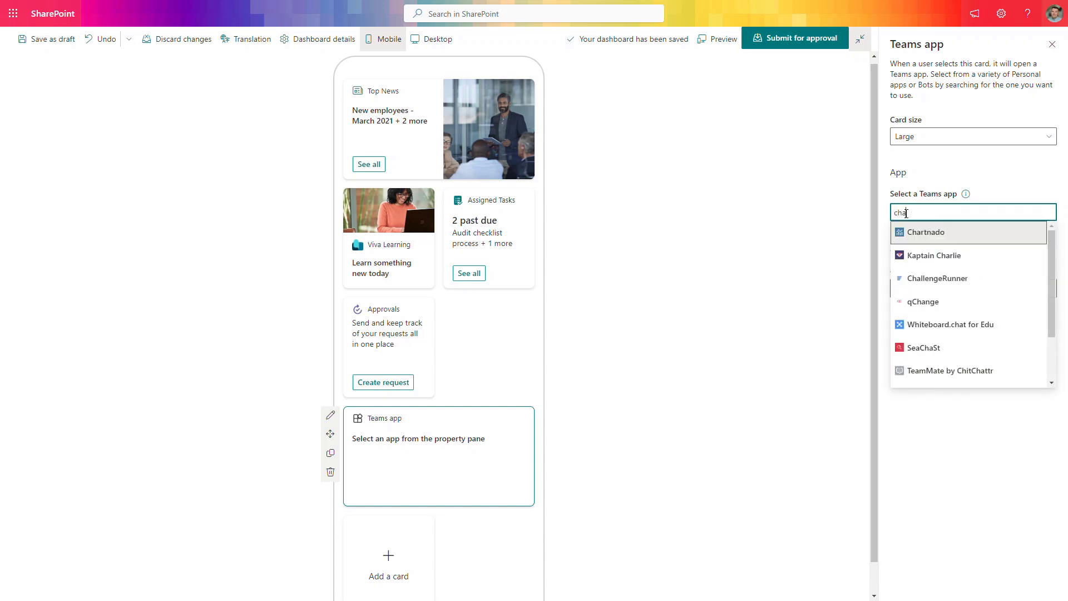
click(926, 256)
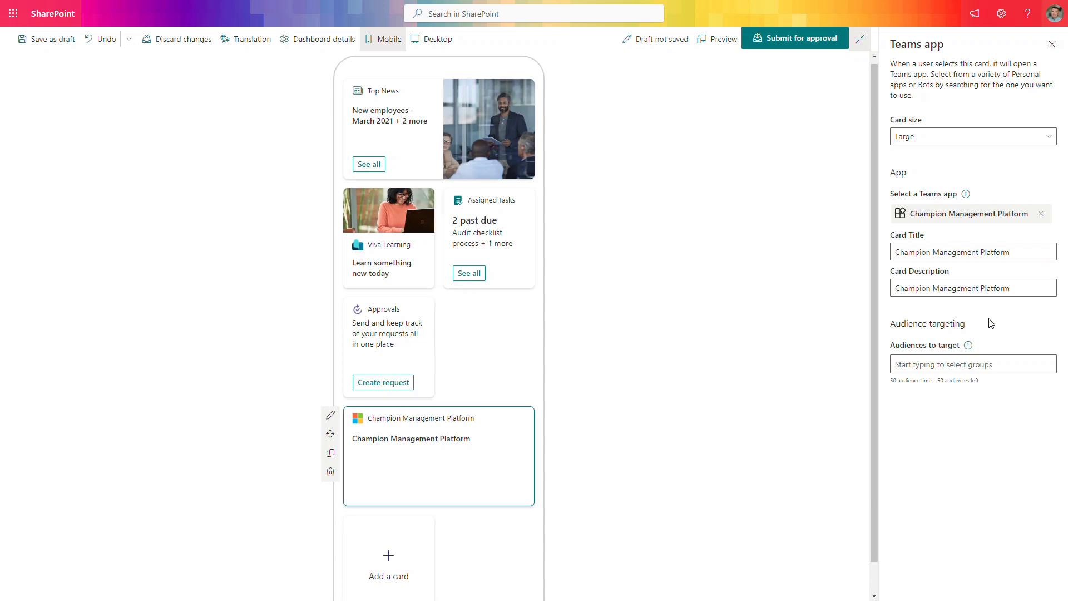
click(960, 139)
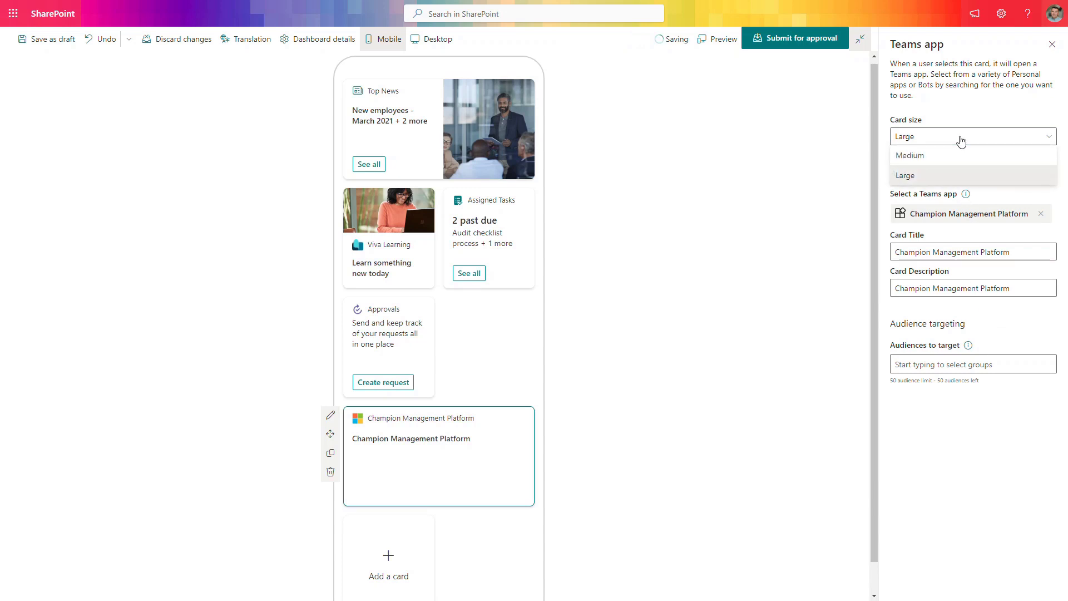
click(770, 326)
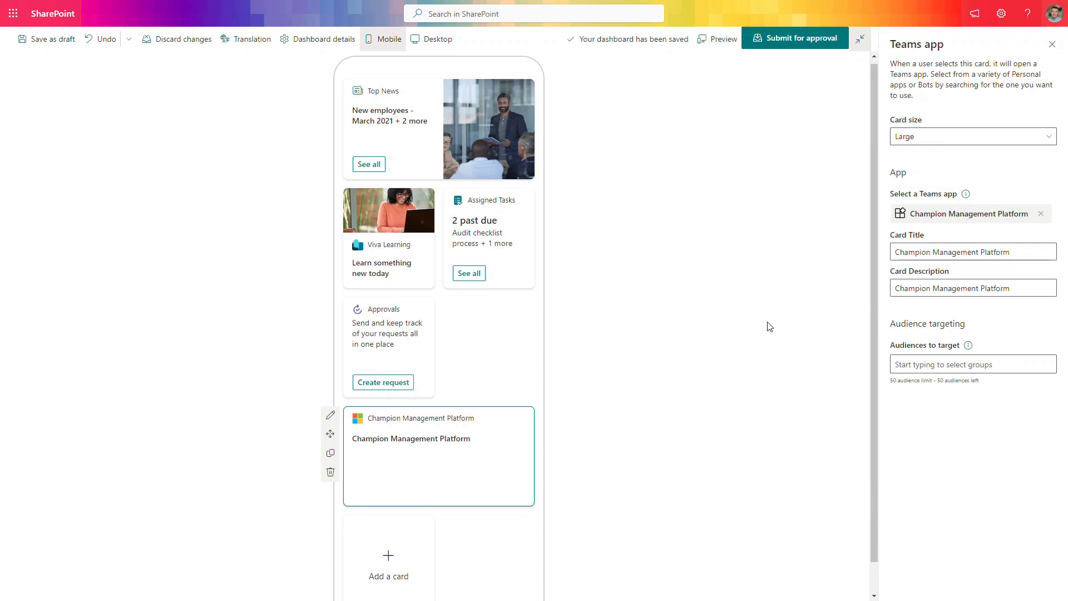
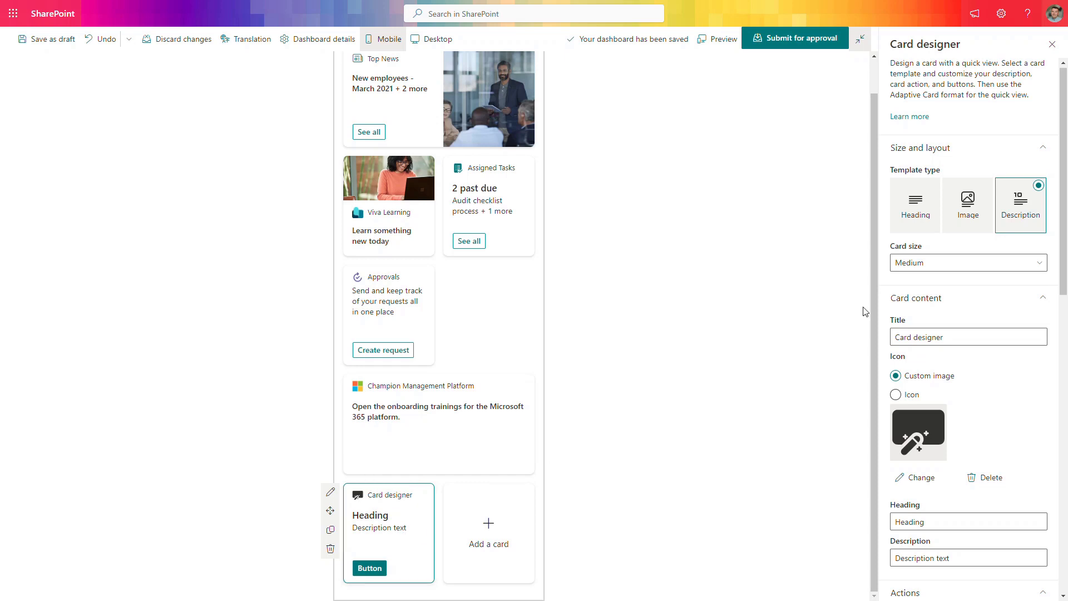
- Switch the Card designer card to the Image template and set its card size to Large
click(969, 206)
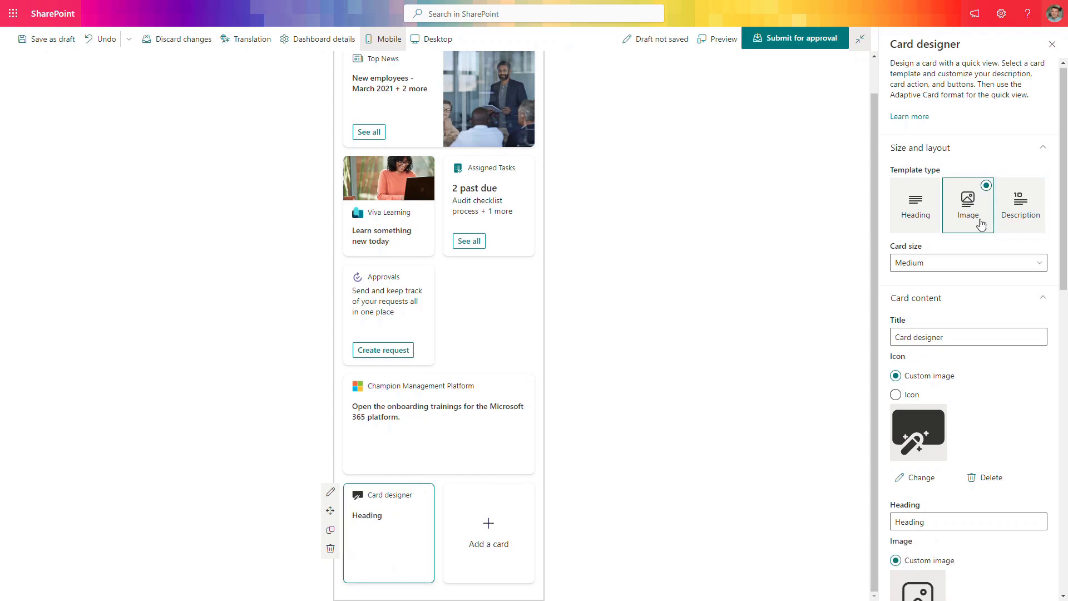
click(965, 263)
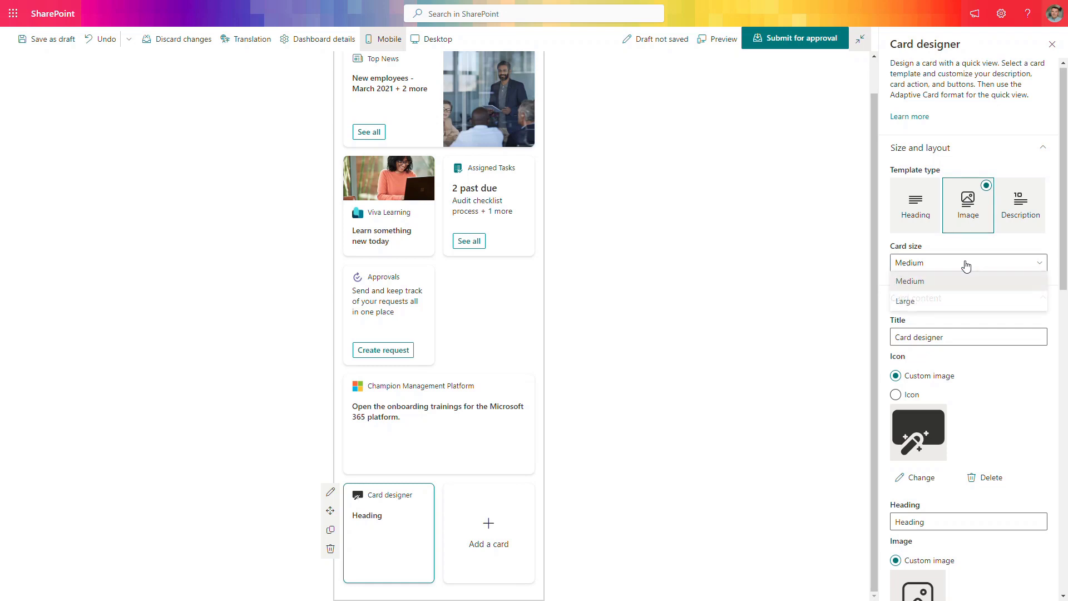
click(961, 302)
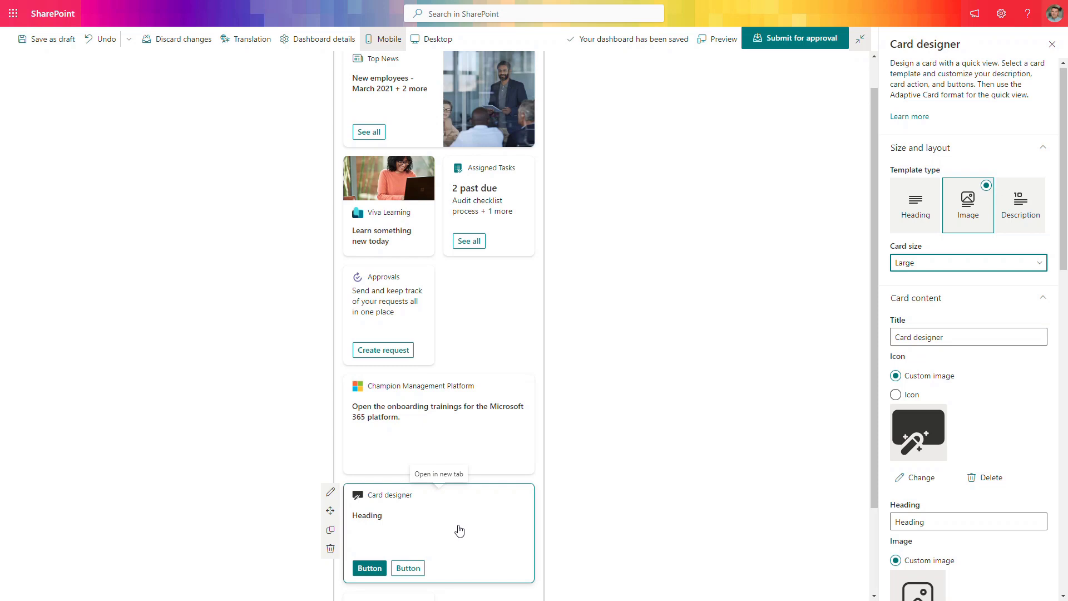
- Title the card "PowerOn Apps" and replace its custom icon image with the built-in record icon
click(949, 335)
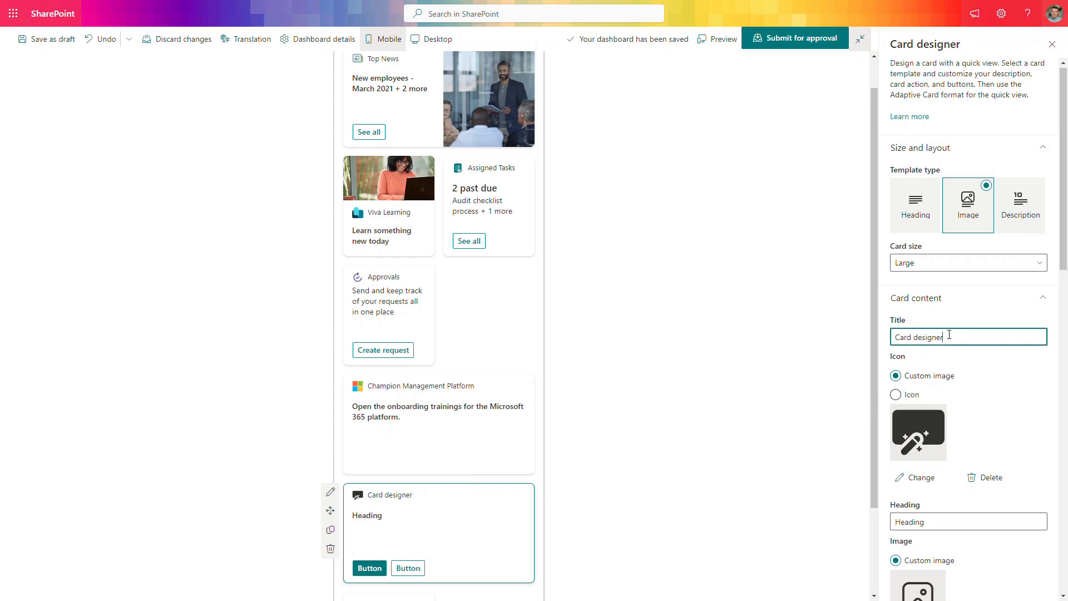
key(ctrl+a)
text(PowerOn Apps)
scroll(923, 356, down, 2)
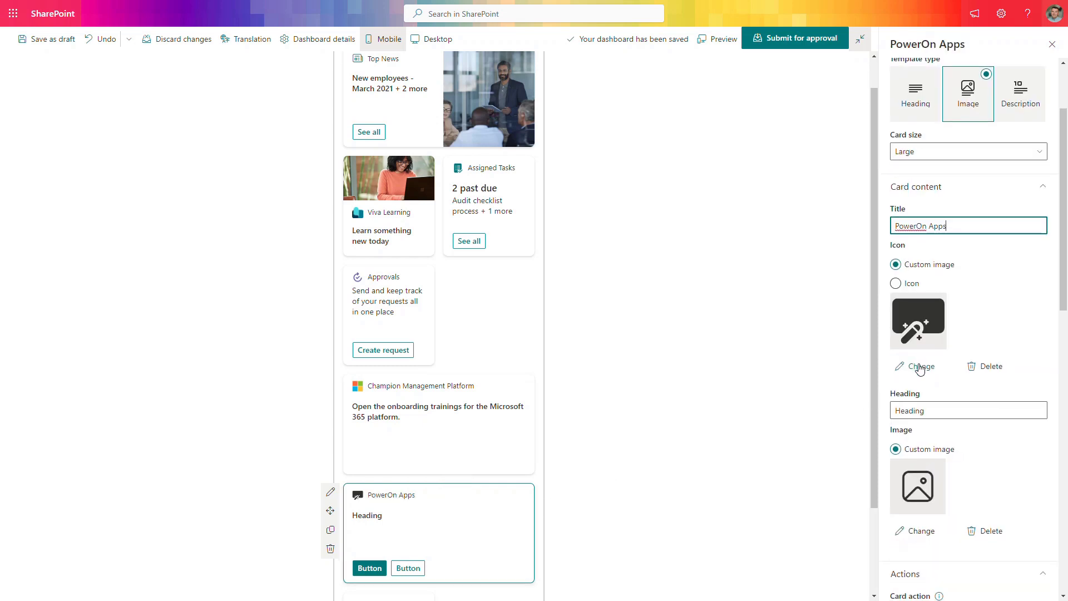
click(896, 283)
click(924, 366)
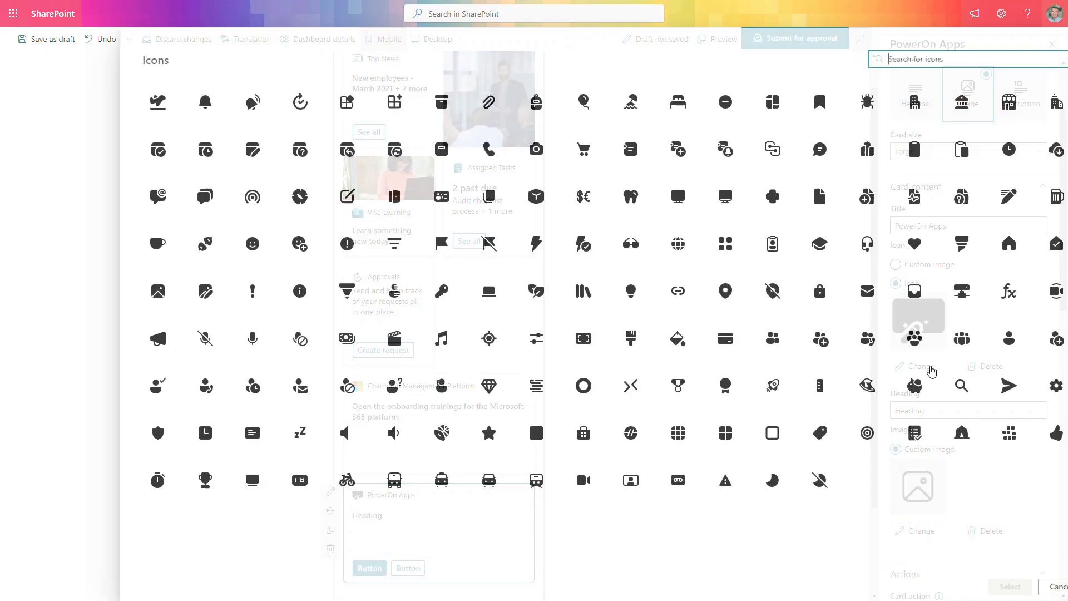
click(560, 386)
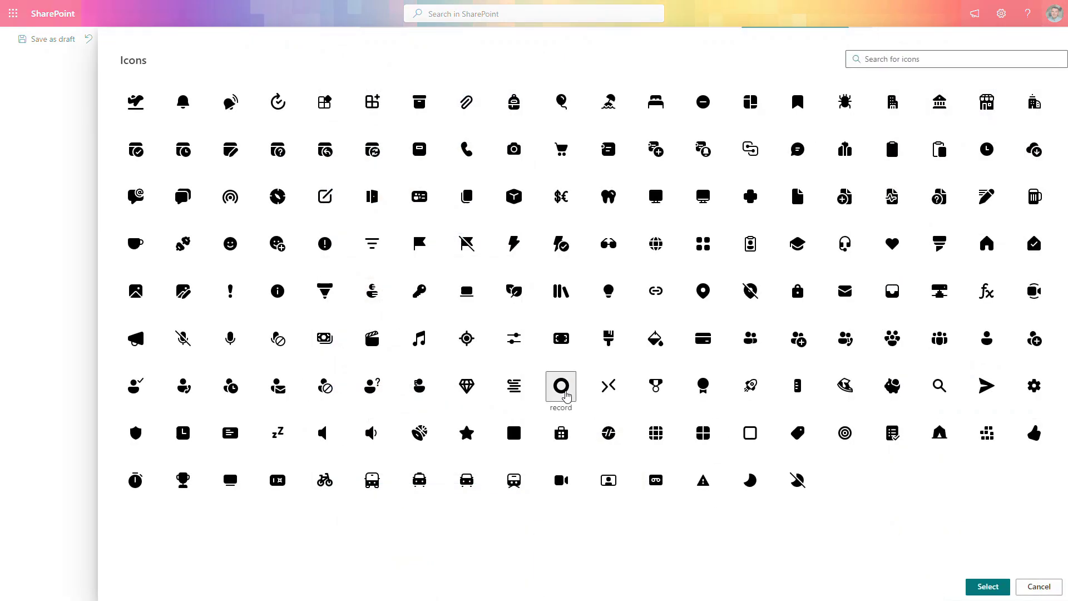
click(988, 587)
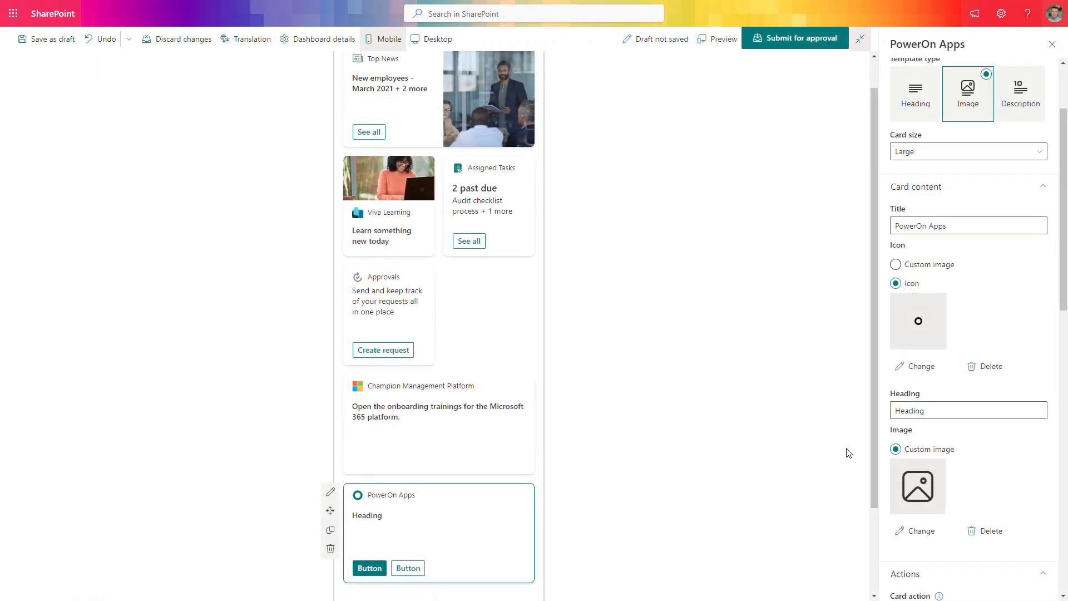
- Insert the glowing light bulb stock image from an "energy" search and set the card heading to "Select how to start your day"
scroll(941, 456, down, 2)
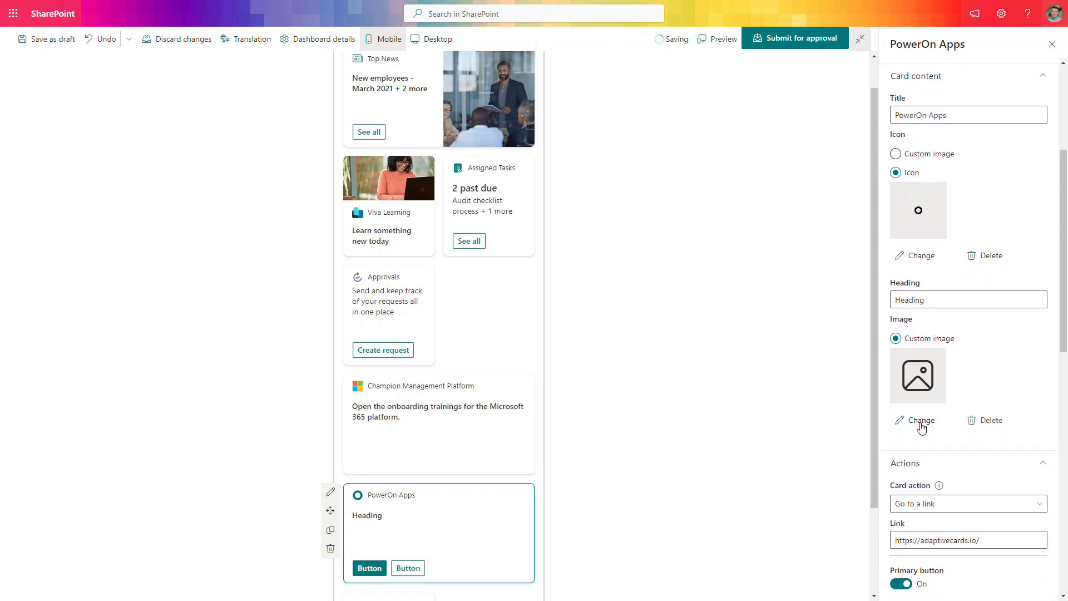
click(920, 427)
click(195, 122)
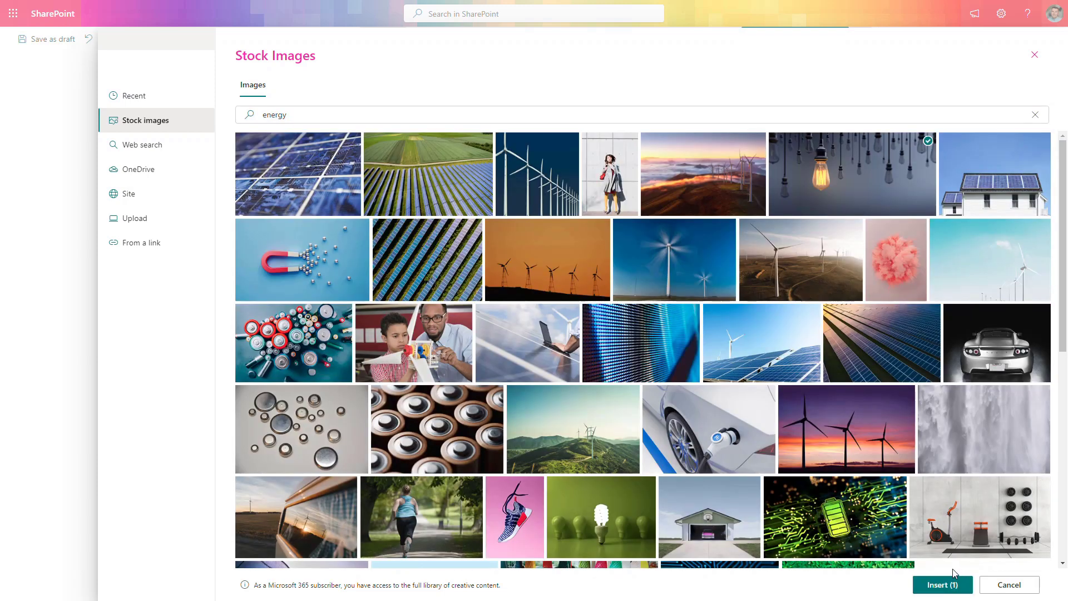
click(940, 585)
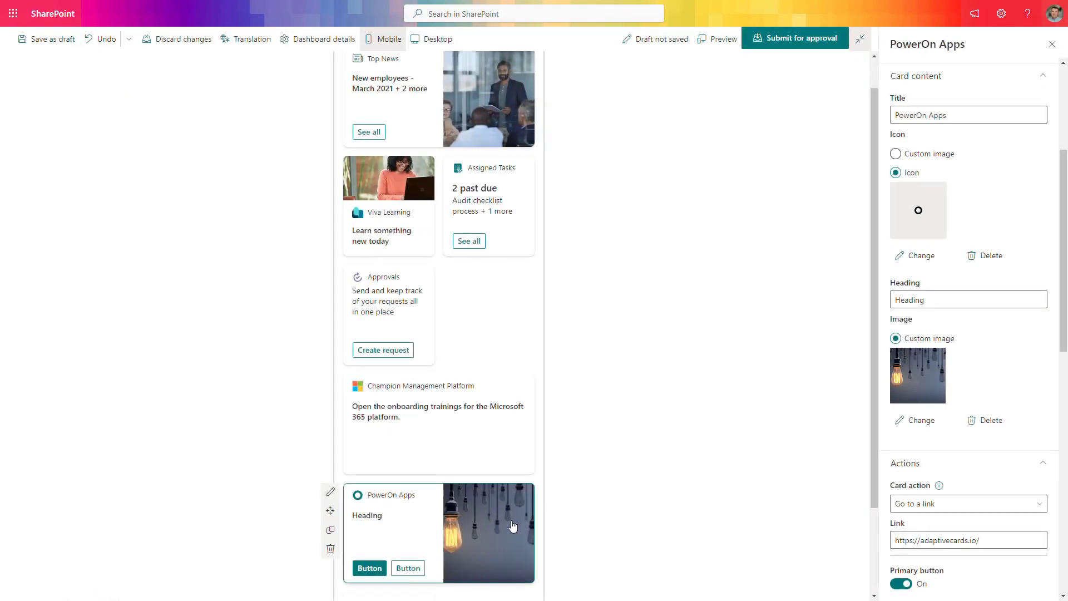
scroll(386, 582, down, 2)
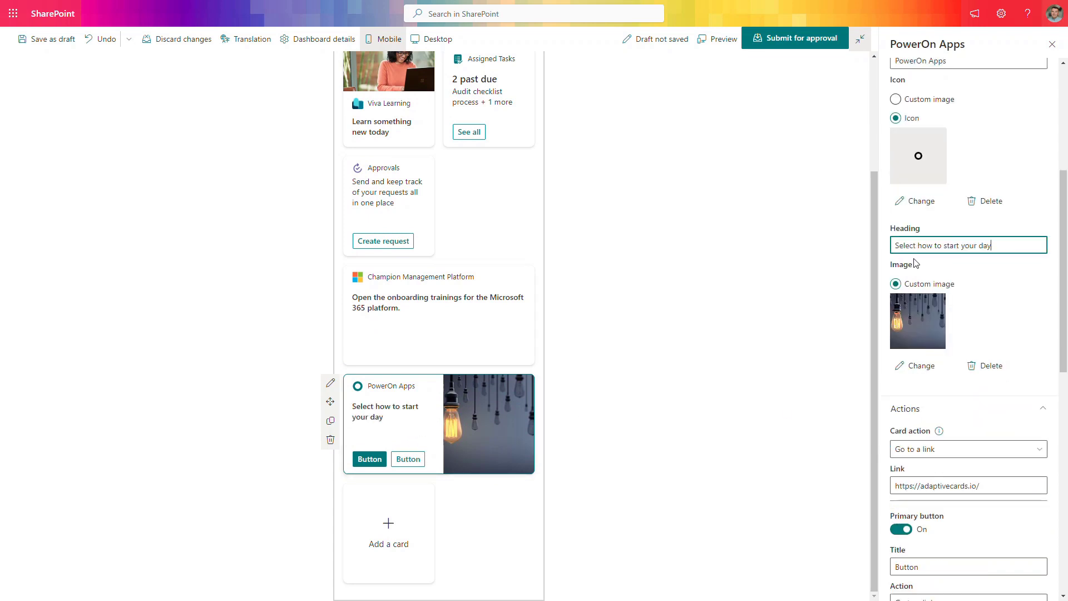
scroll(934, 310, down, 3)
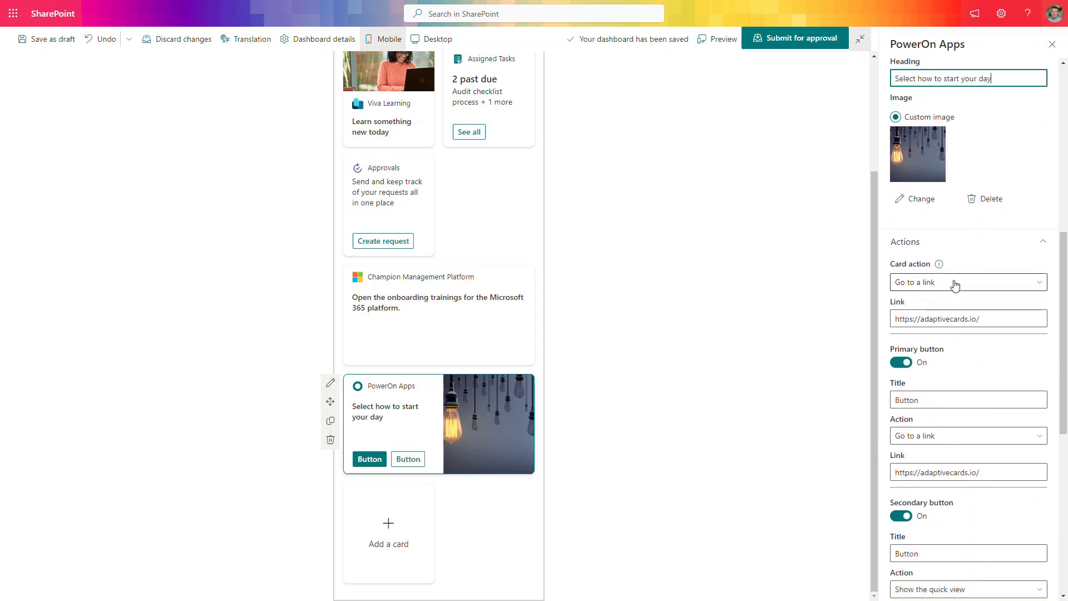
click(955, 319)
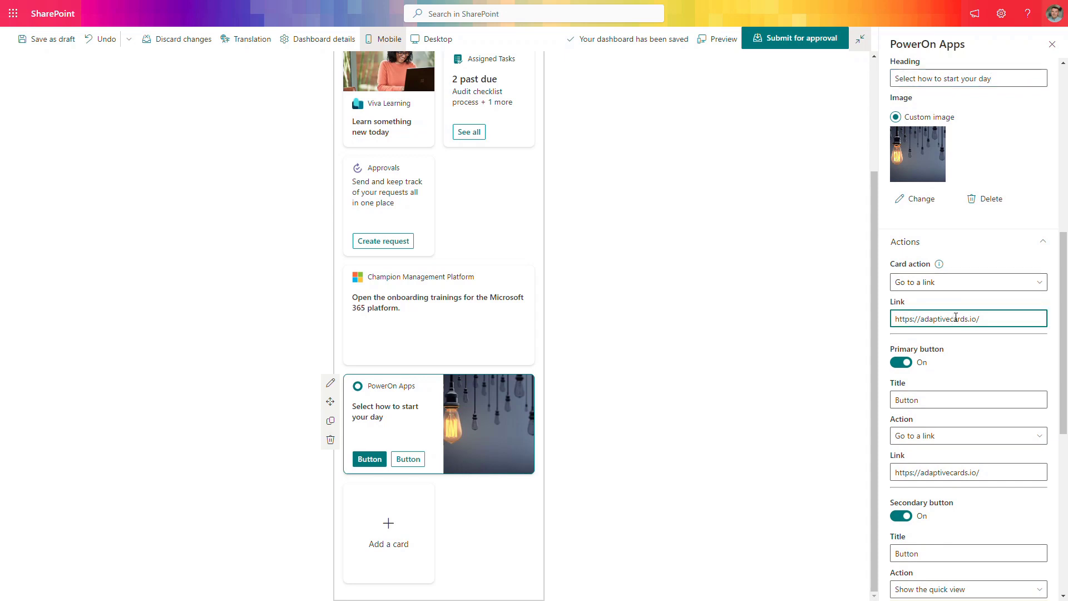
click(932, 283)
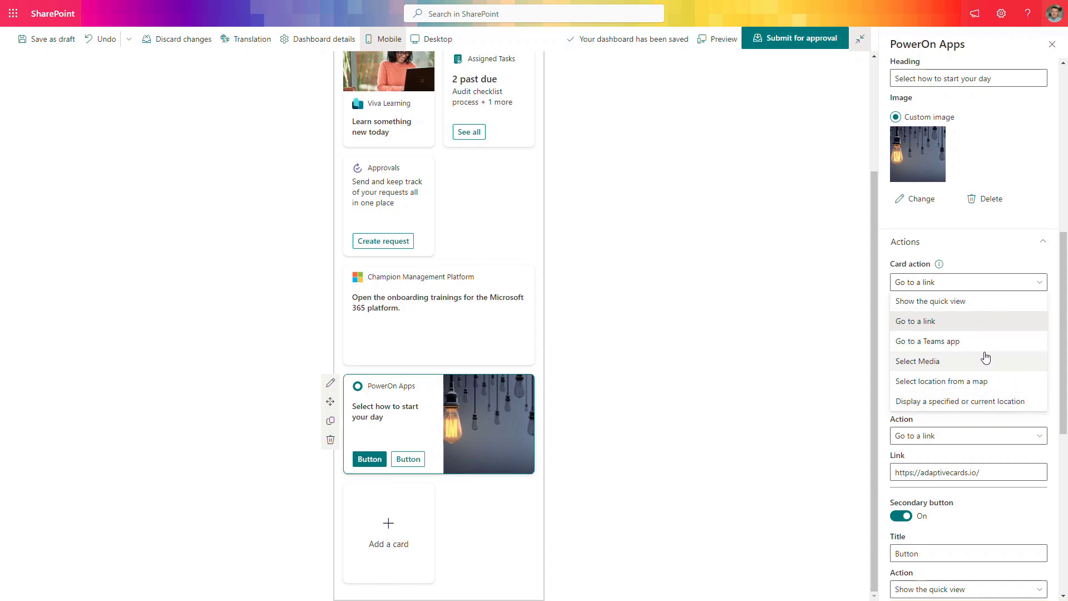
click(1009, 246)
click(1010, 247)
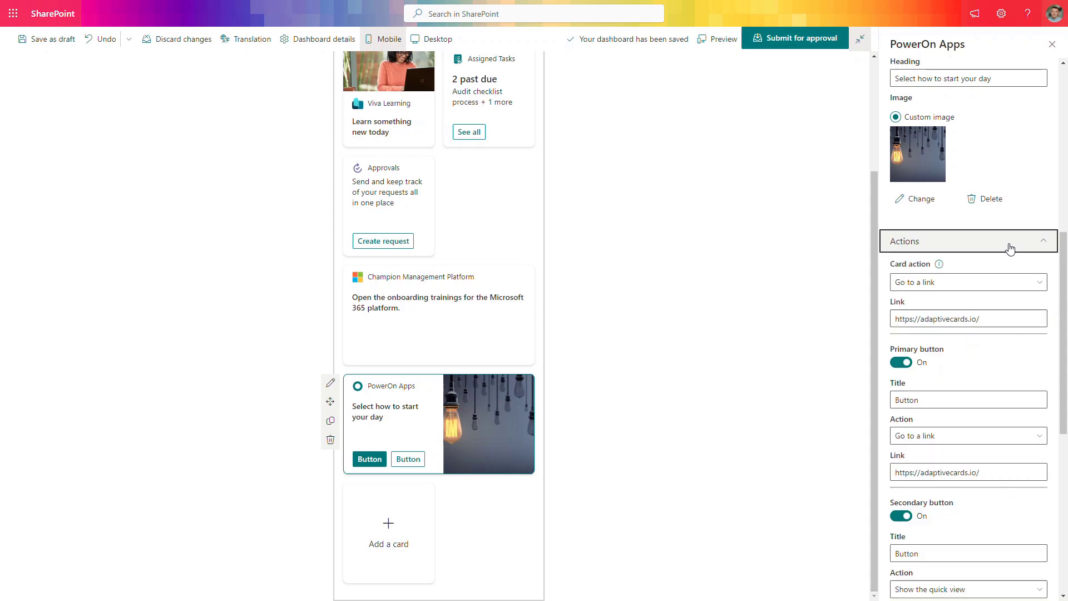
drag(990, 318, 801, 312)
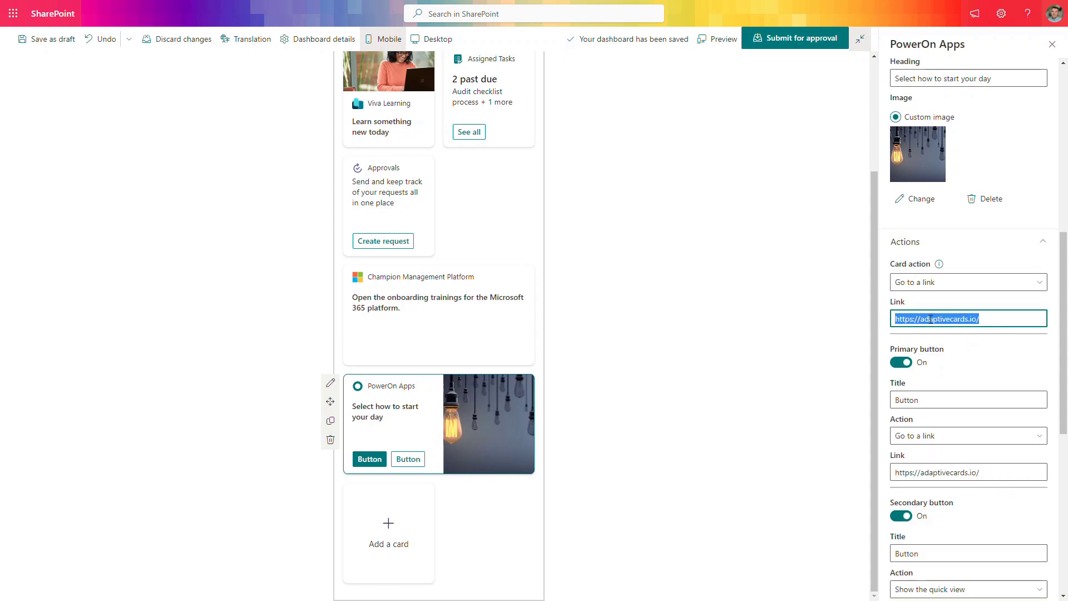
text(https://office365atwork.com)
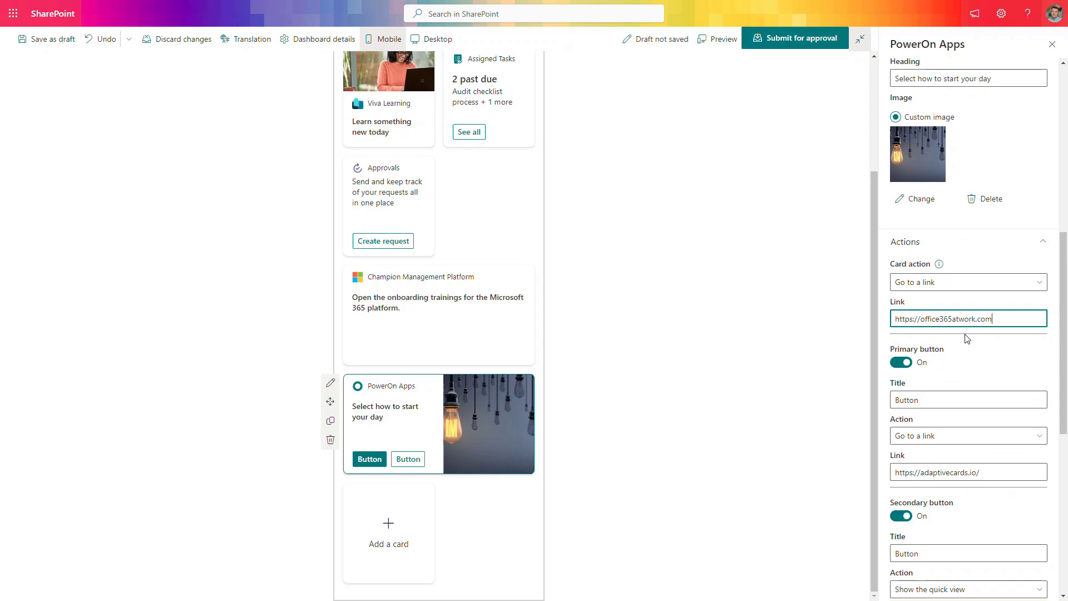
- Title the card's primary button "SAP" and paste the copied card action link into the button's link
scroll(965, 337, down, 1)
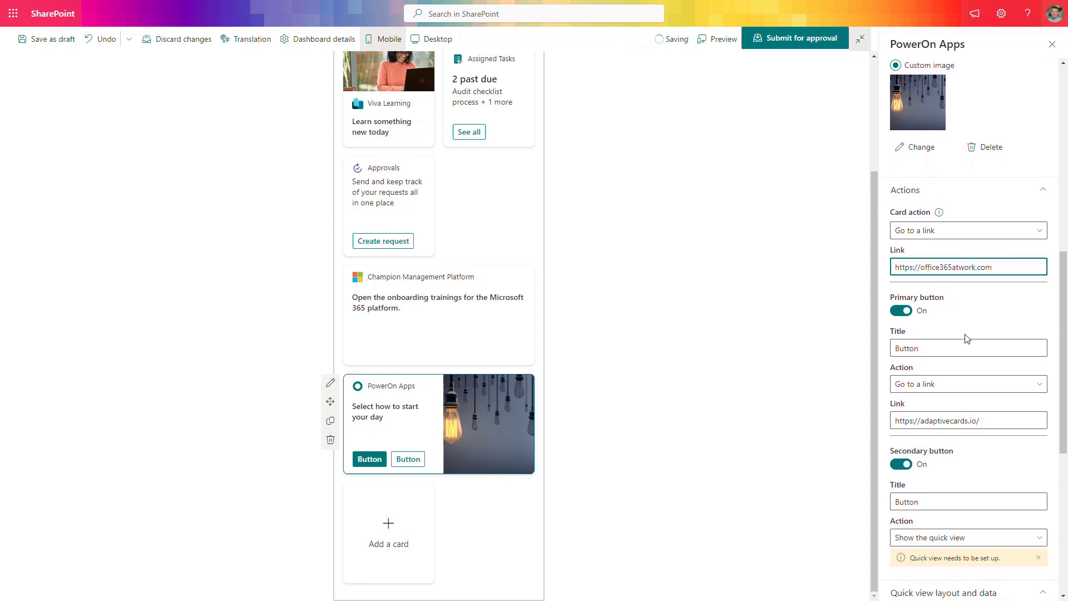
drag(943, 345, 885, 344)
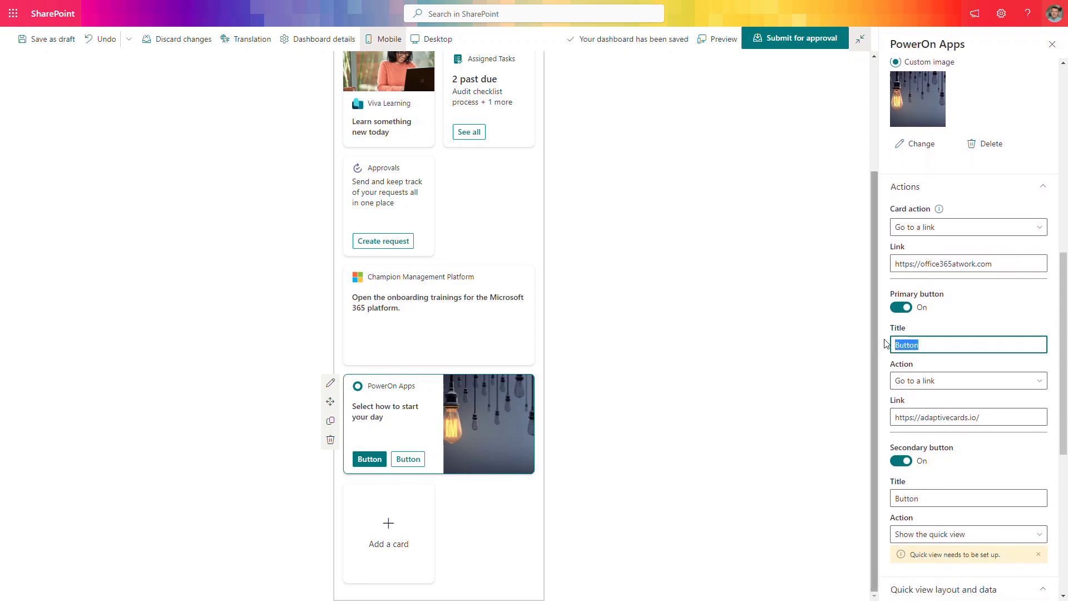
text(SAP)
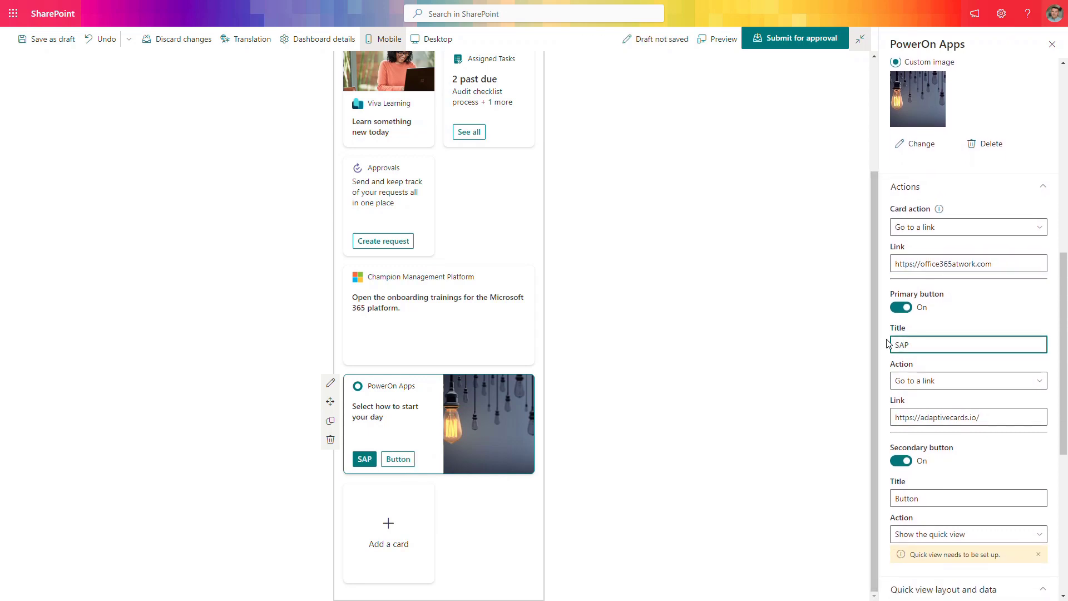
key(shift+Tab)
key(shift+Tab)
key(ctrl+c)
click(975, 417)
key(ctrl+v)
click(928, 490)
double_click(927, 490)
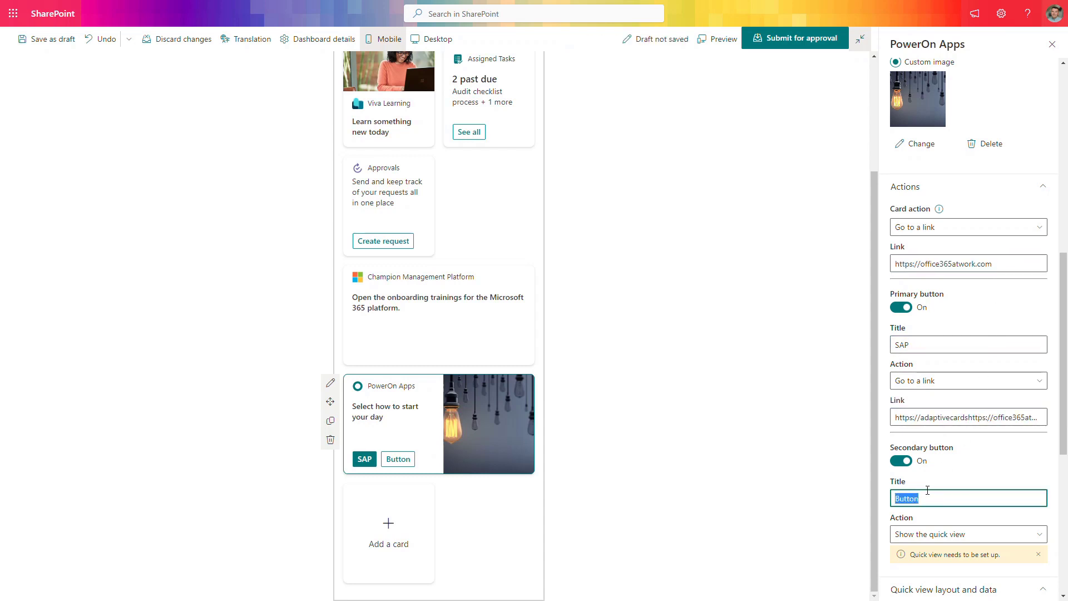
text(jira)
key(BackSpace)
text(Jira)
click(958, 534)
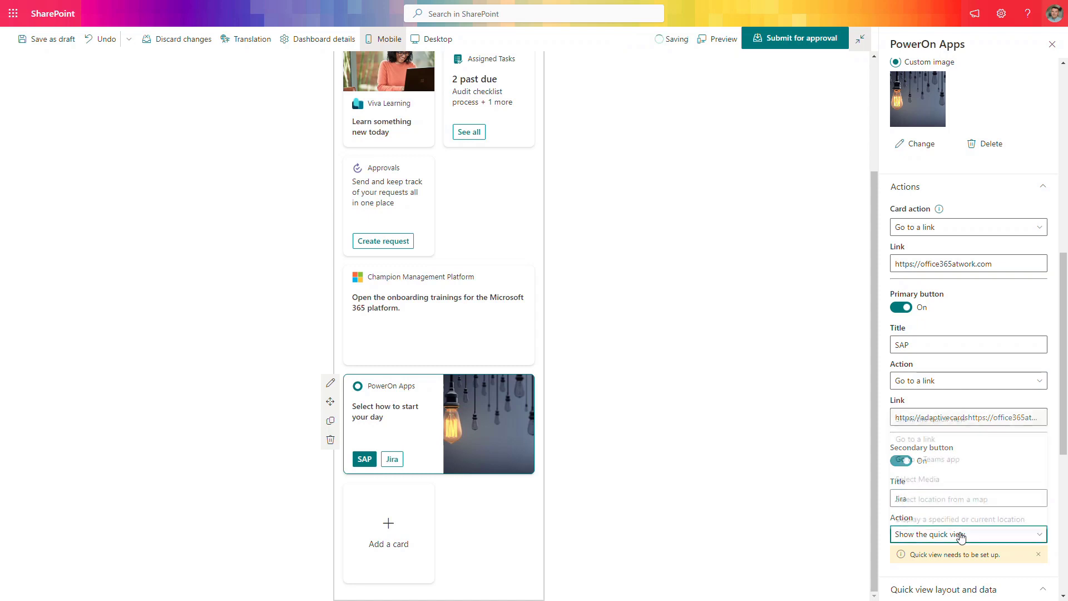
click(956, 434)
scroll(967, 496, down, 3)
click(968, 403)
key(ctrl+v)
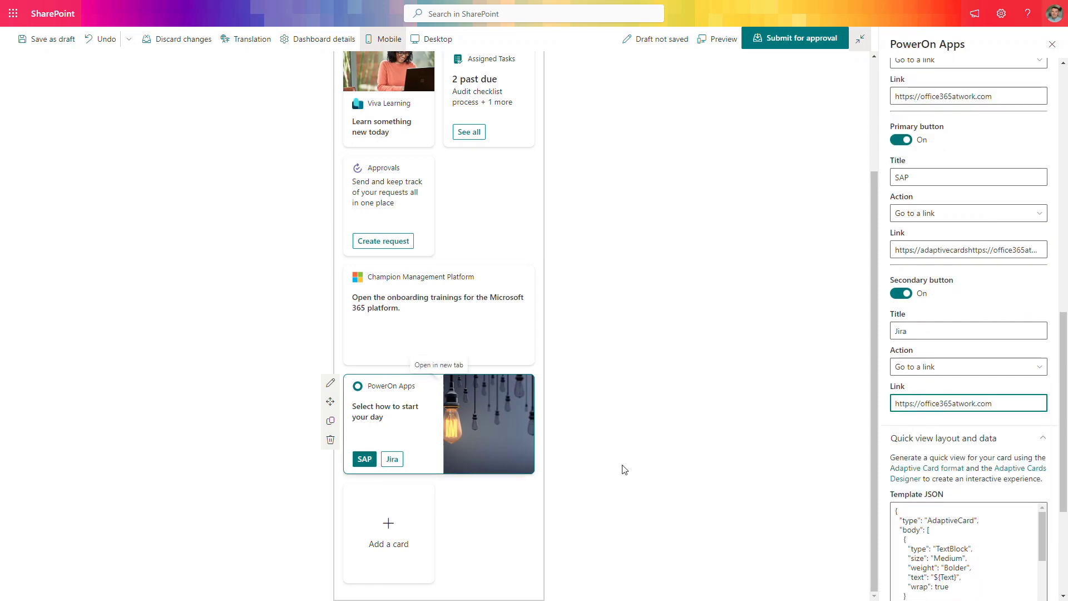
- Collapse the quick view layout and data settings and move the PowerOn Apps card directly below the Top News card
click(1044, 438)
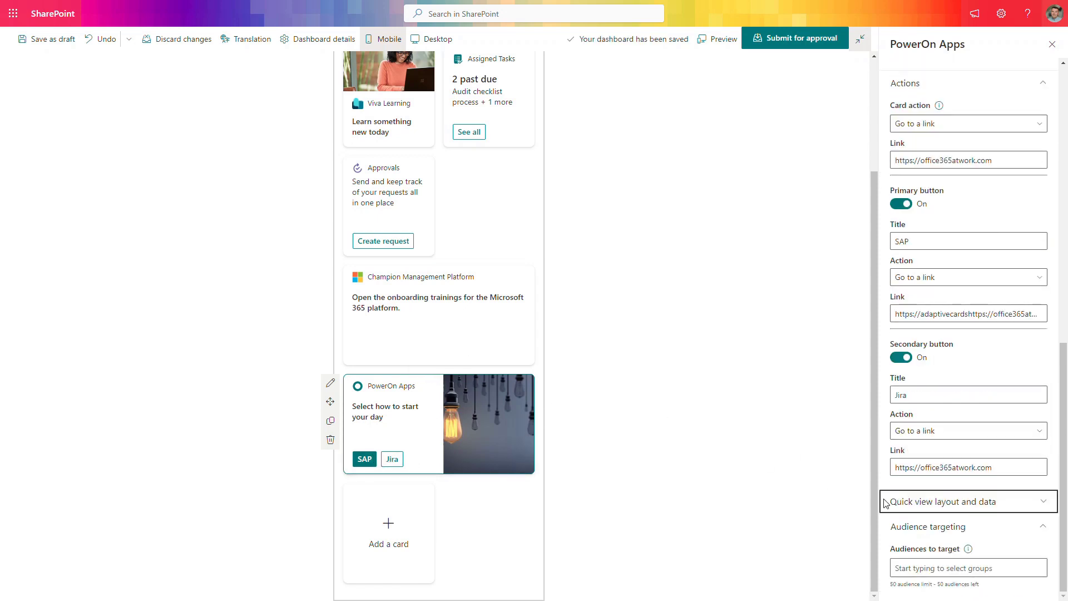
click(1002, 503)
scroll(965, 476, down, 2)
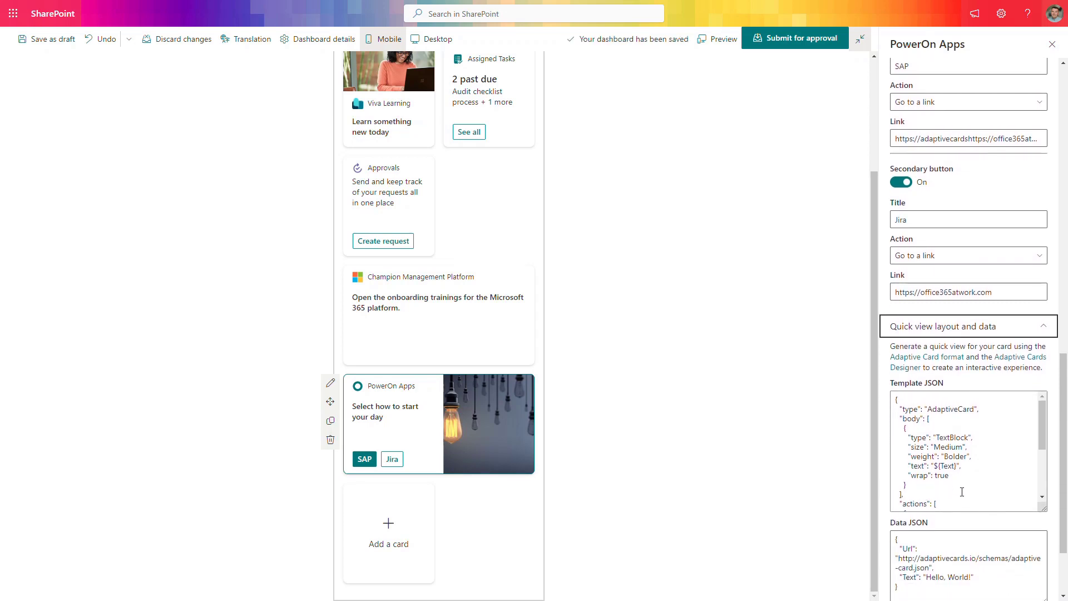
click(1044, 326)
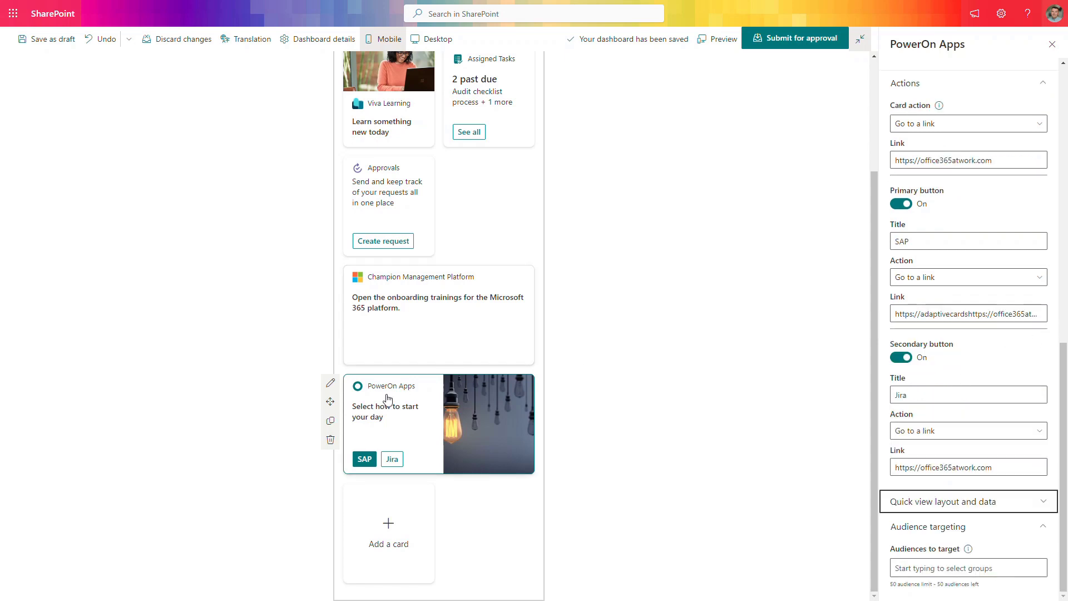
drag(331, 403, 358, 196)
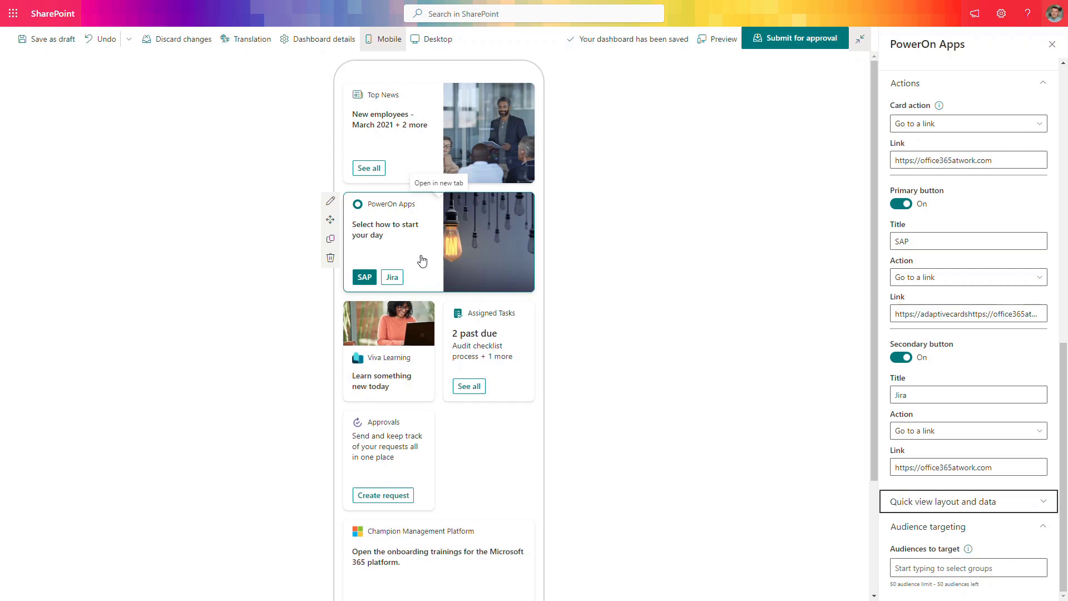
- Add a Web link card at the end of the dashboard
scroll(520, 511, down, 3)
click(413, 528)
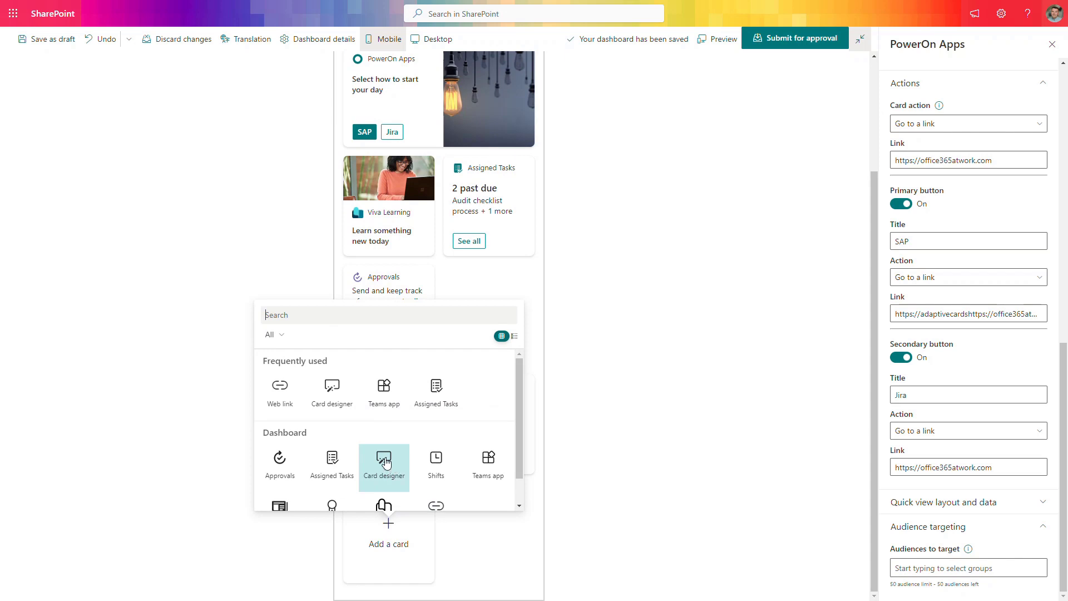
click(280, 389)
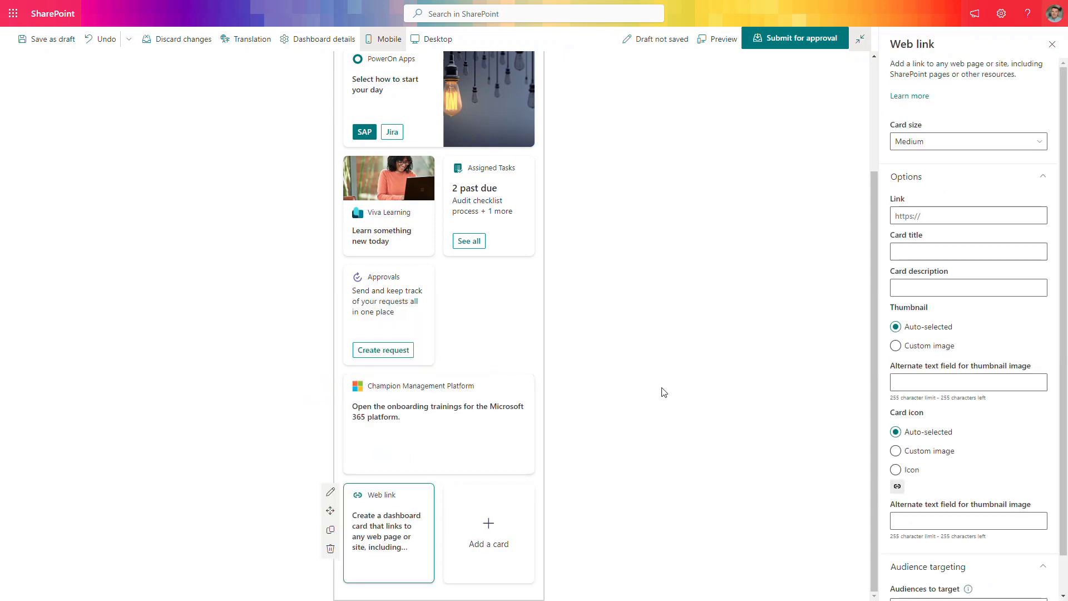
scroll(985, 300, down, 1)
scroll(989, 295, down, 1)
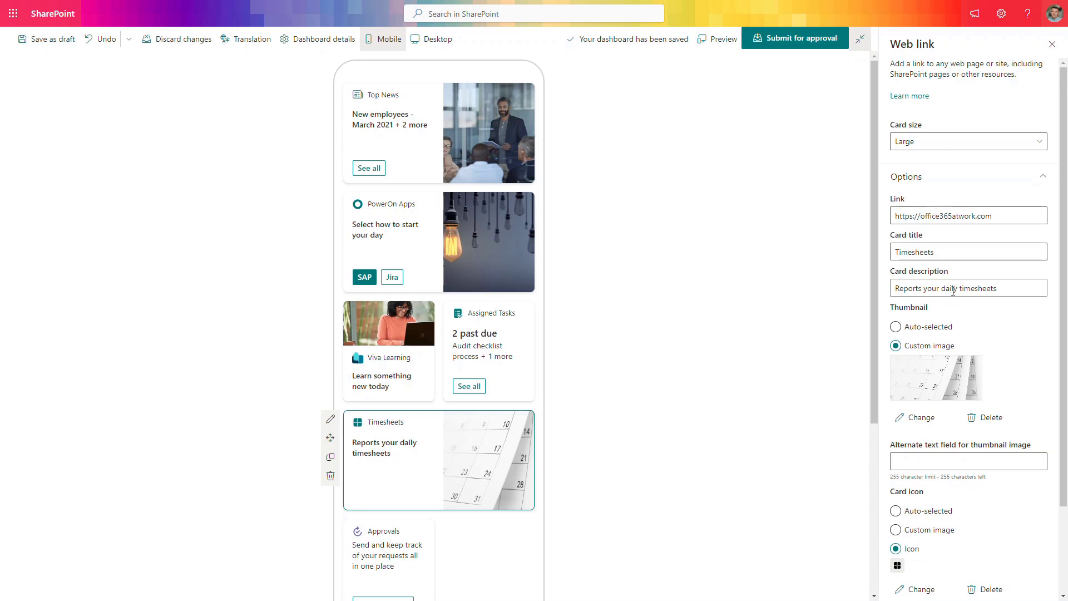
- Set the card size of the Timesheets web link card to Medium
scroll(952, 290, down, 2)
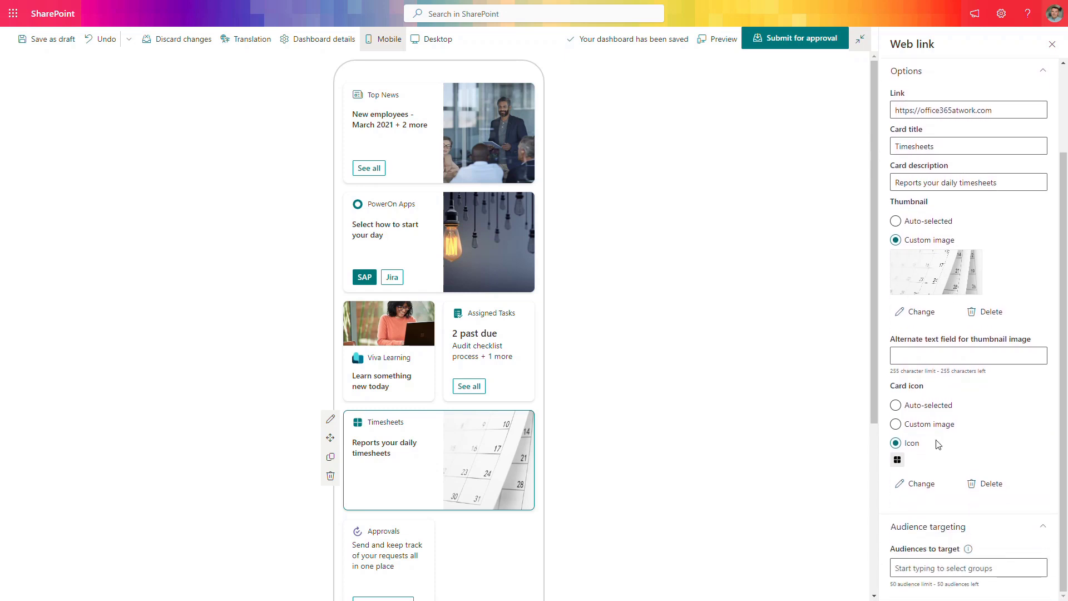
scroll(948, 254, up, 2)
click(926, 146)
click(936, 161)
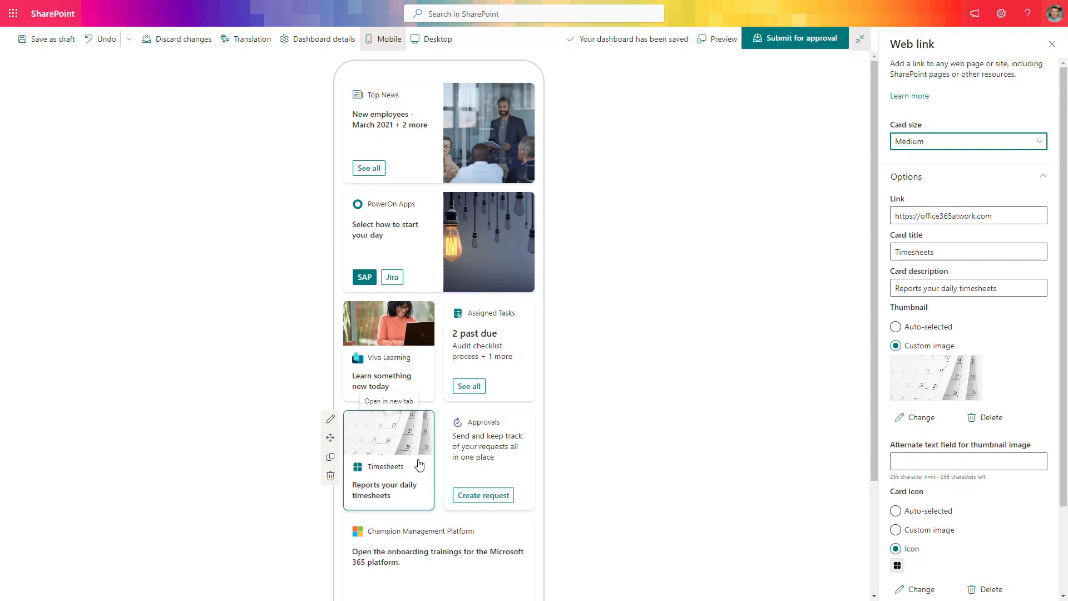
- Review the arrangement of the dashboard cards and browse the card types available for adding
scroll(708, 382, down, 2)
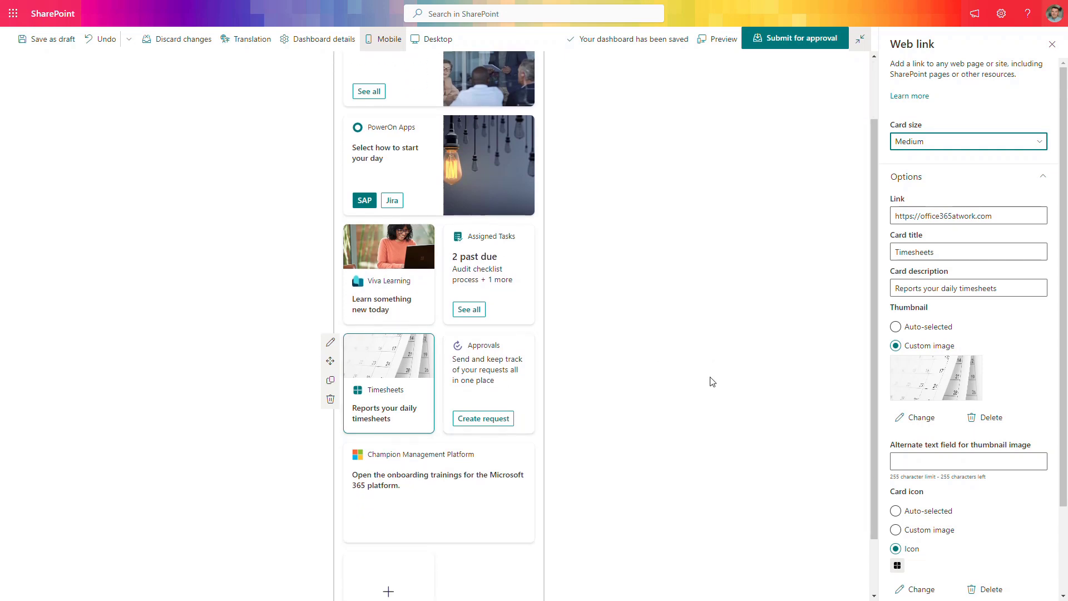
scroll(656, 394, up, 2)
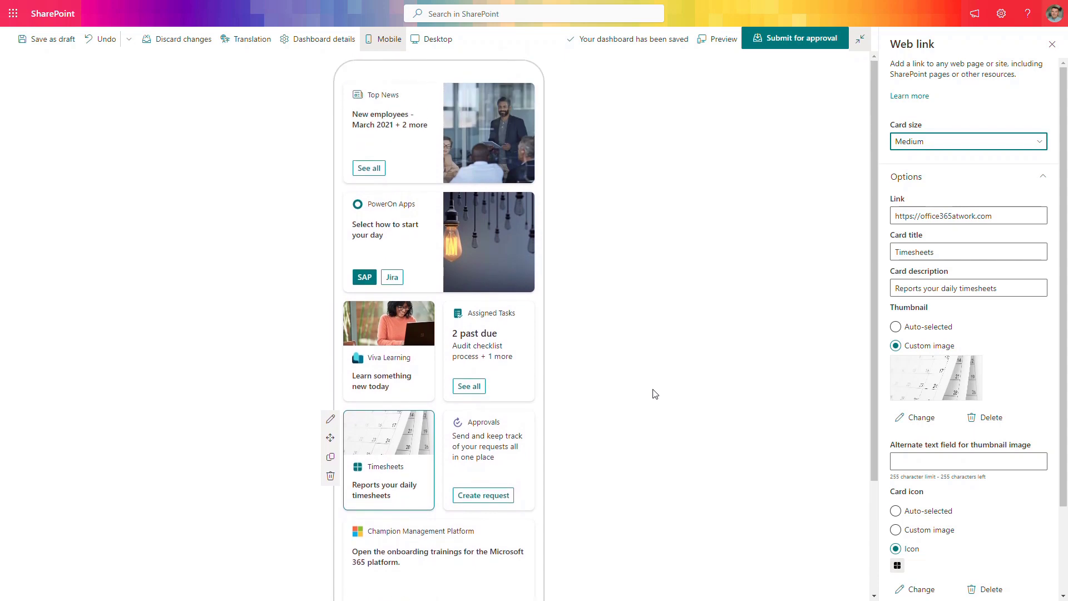
scroll(479, 356, down, 3)
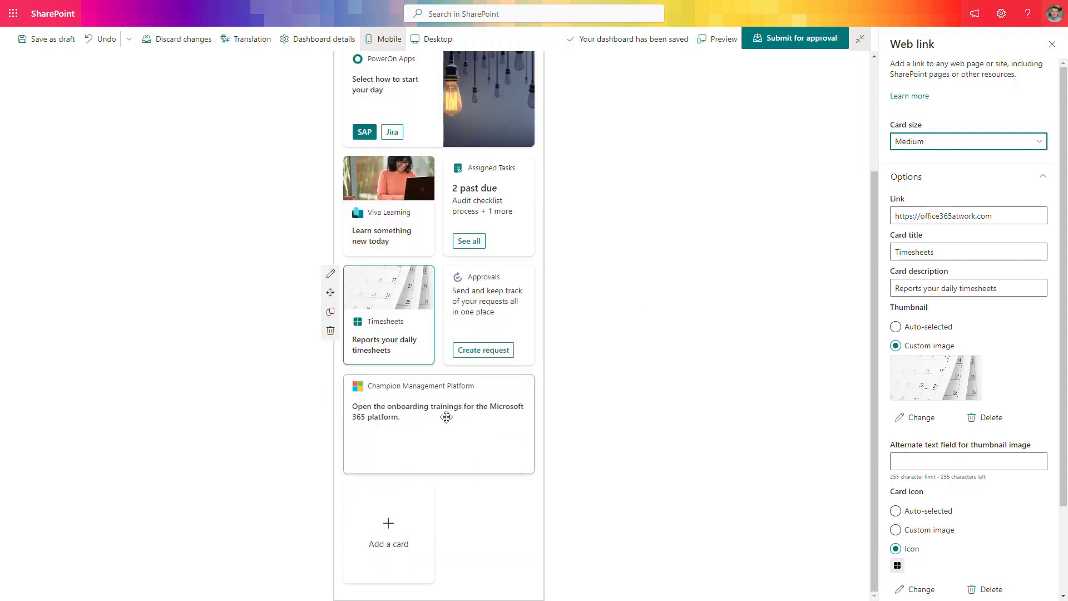
click(394, 528)
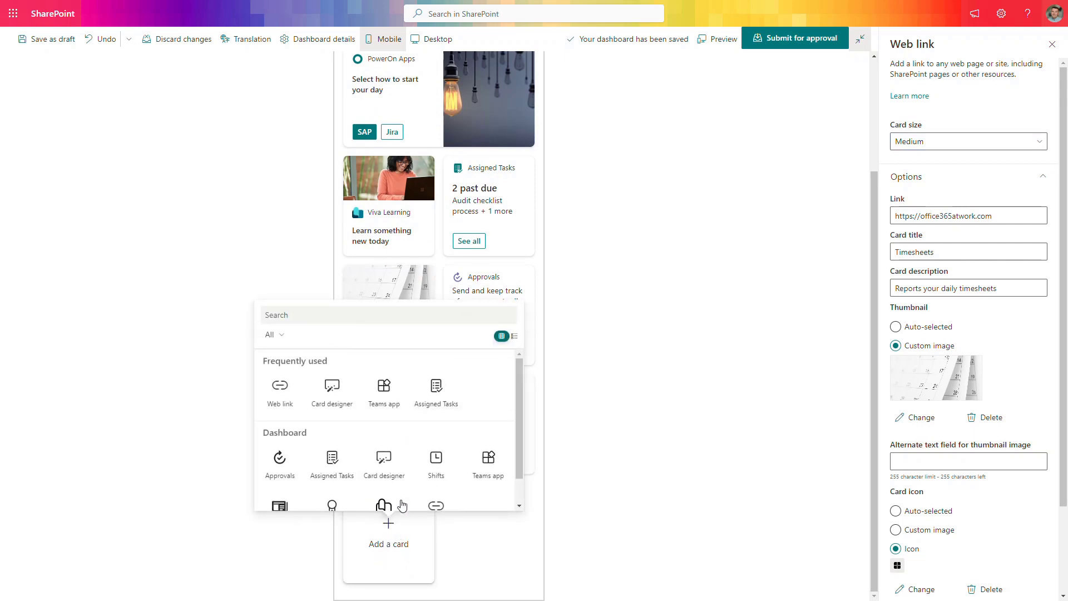
scroll(389, 462, down, 1)
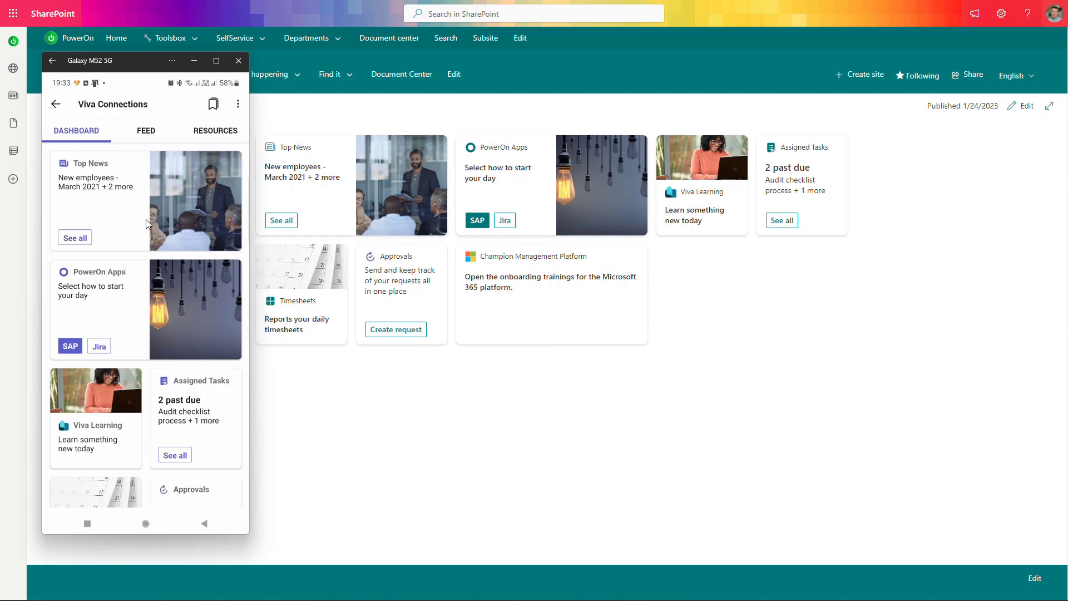
- Examine the published dashboard's cards in the Viva Connections mobile app
scroll(122, 222, down, 1)
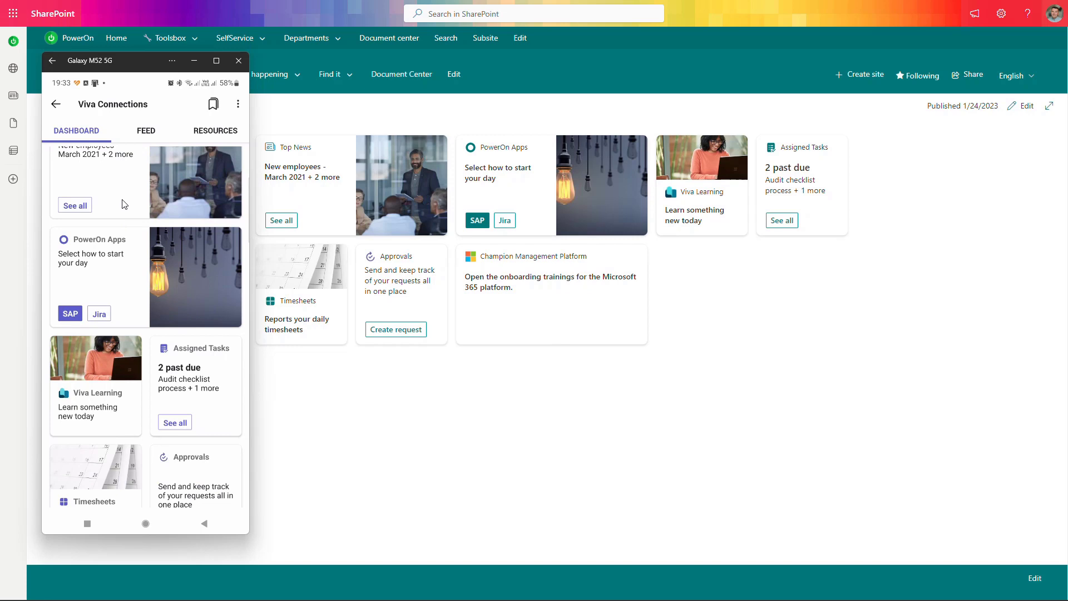
scroll(123, 203, down, 5)
scroll(121, 199, up, 6)
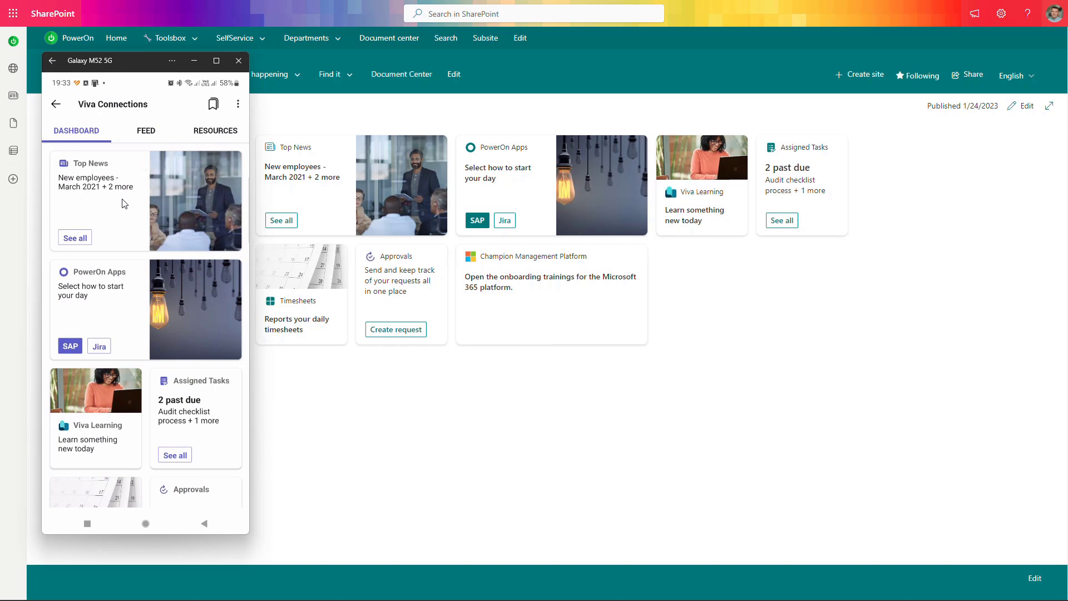
scroll(123, 204, down, 5)
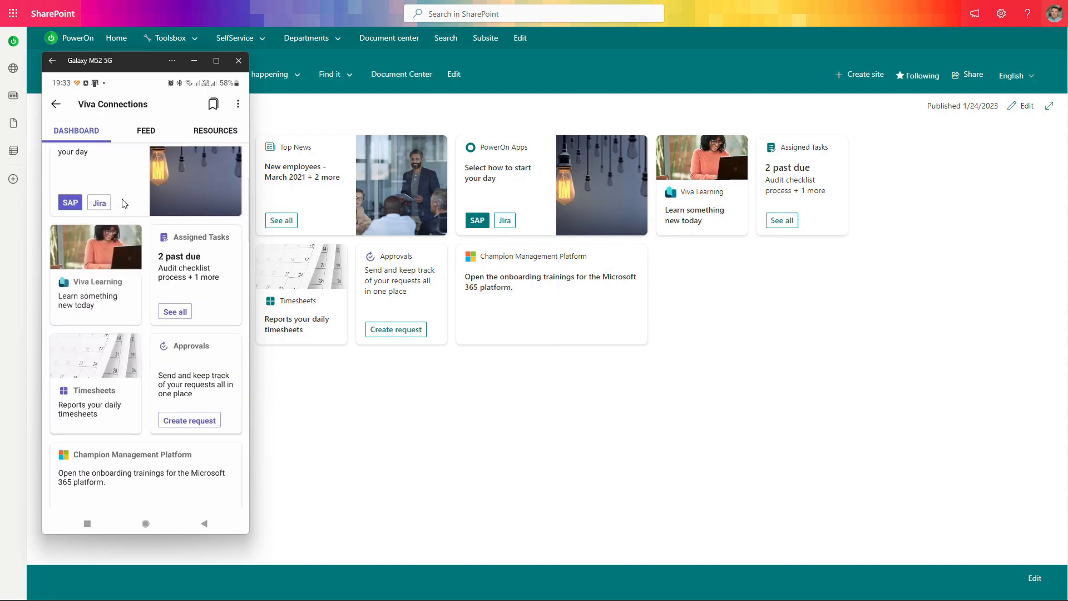